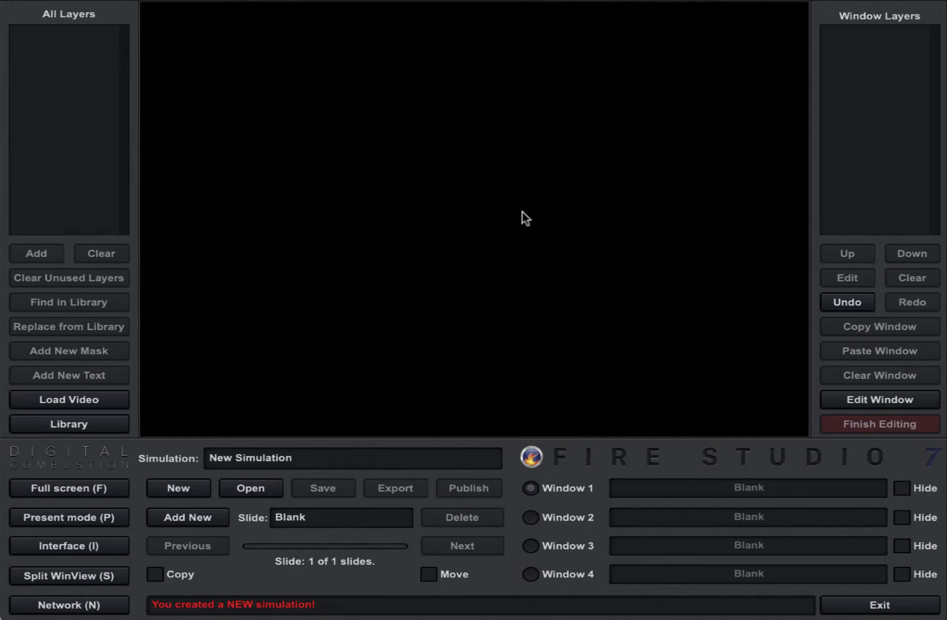
Step: Open the layer Library on the Backgrounds category, listing photos such as 2 story Apts.jpg
left_click(86, 424)
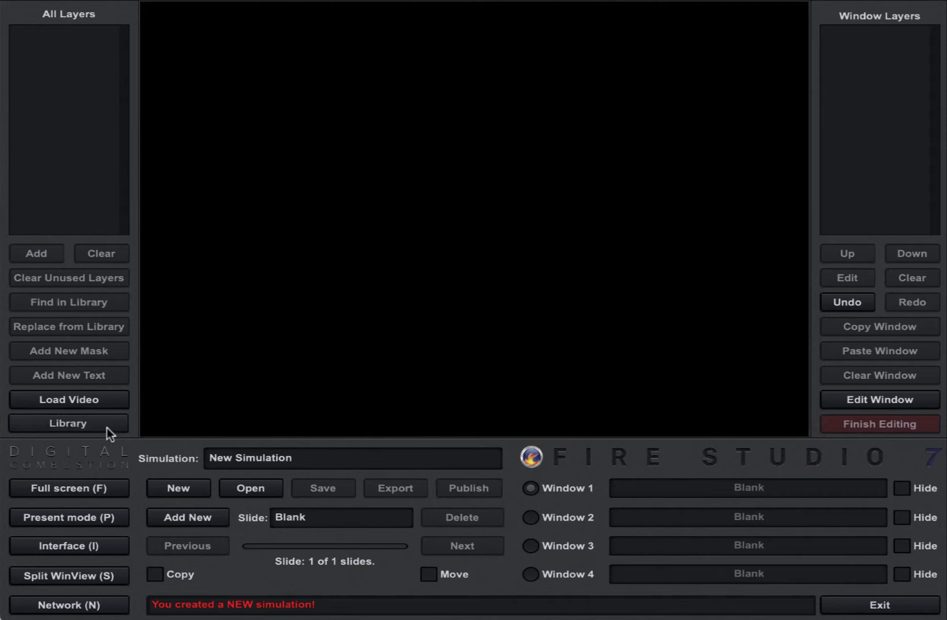
left_click(109, 428)
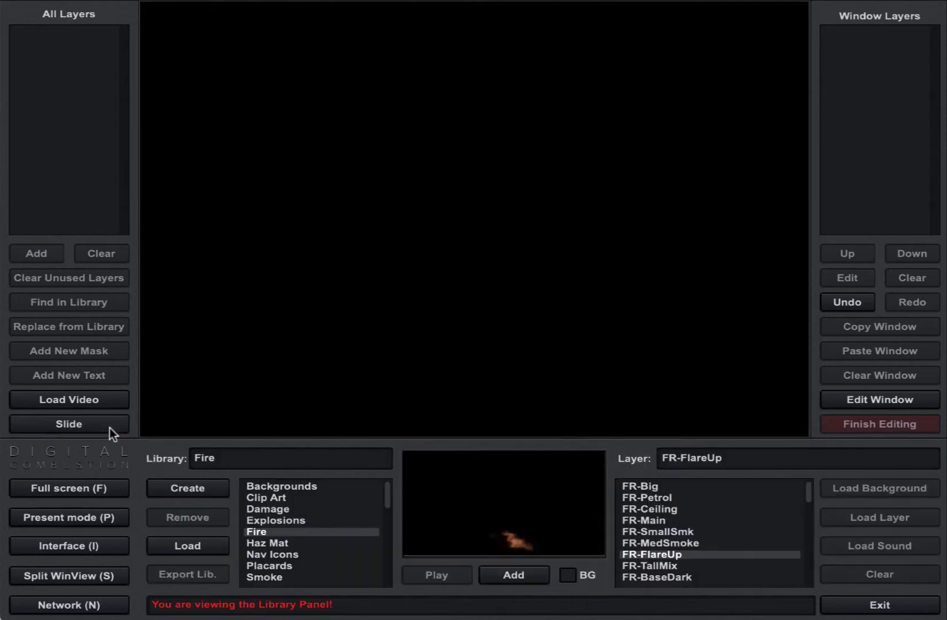
left_click(256, 497)
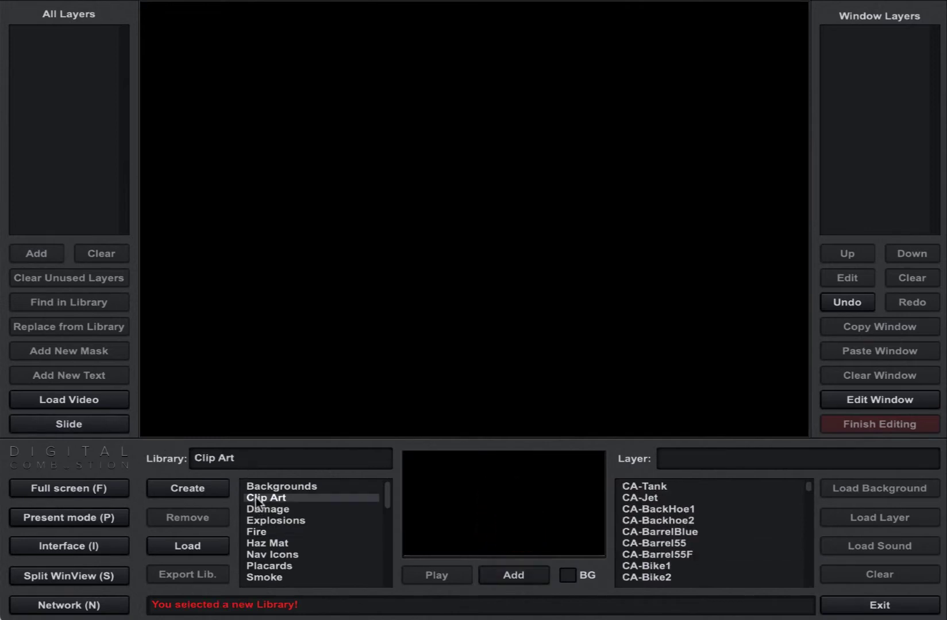
left_click(261, 487)
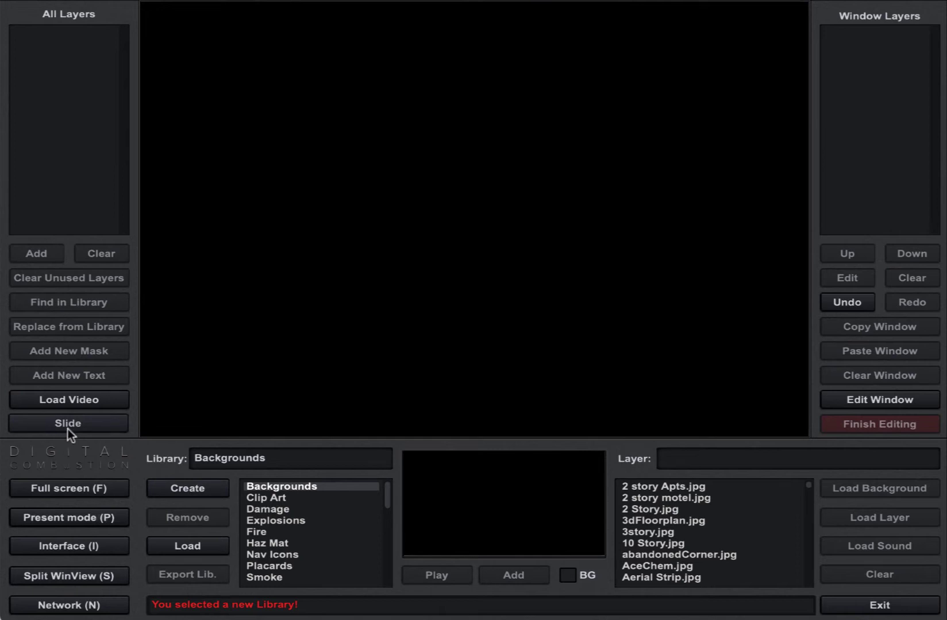
left_click(111, 428)
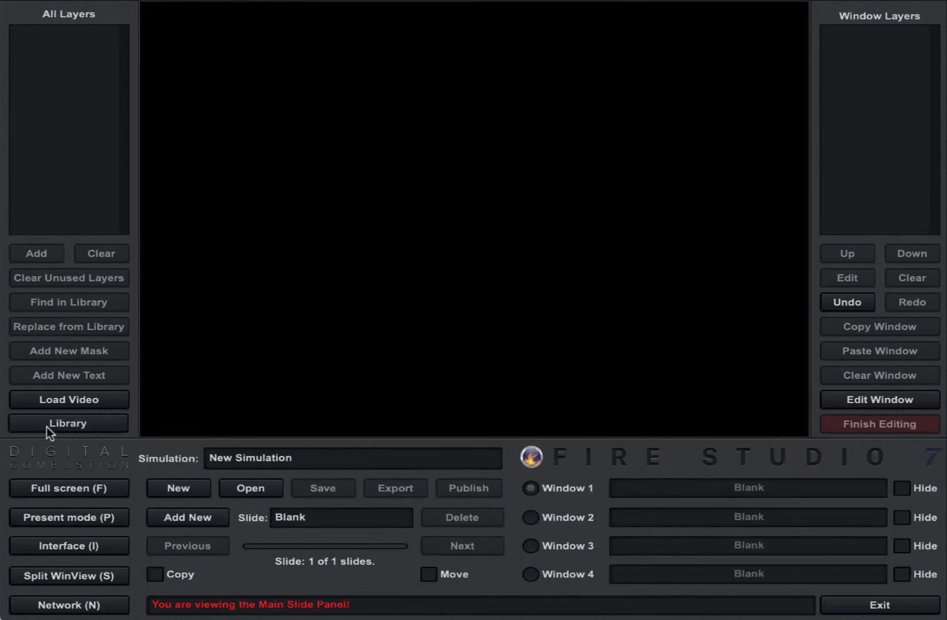
left_click(106, 427)
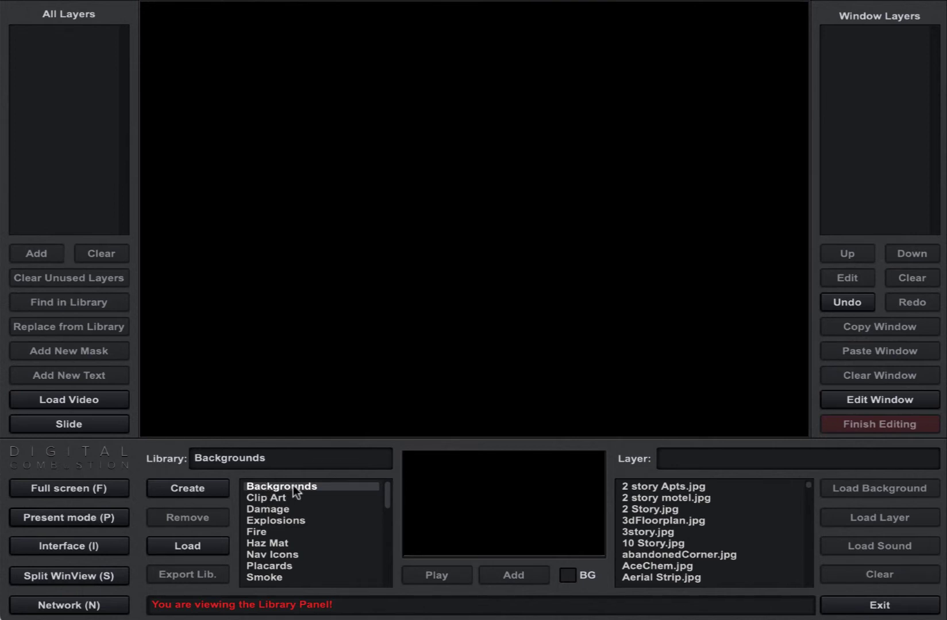
Step: Preview Backgrounds photos from 2 story Apts through abandonedCorner, BusCrash, Brush3 and lorise
left_click(646, 488)
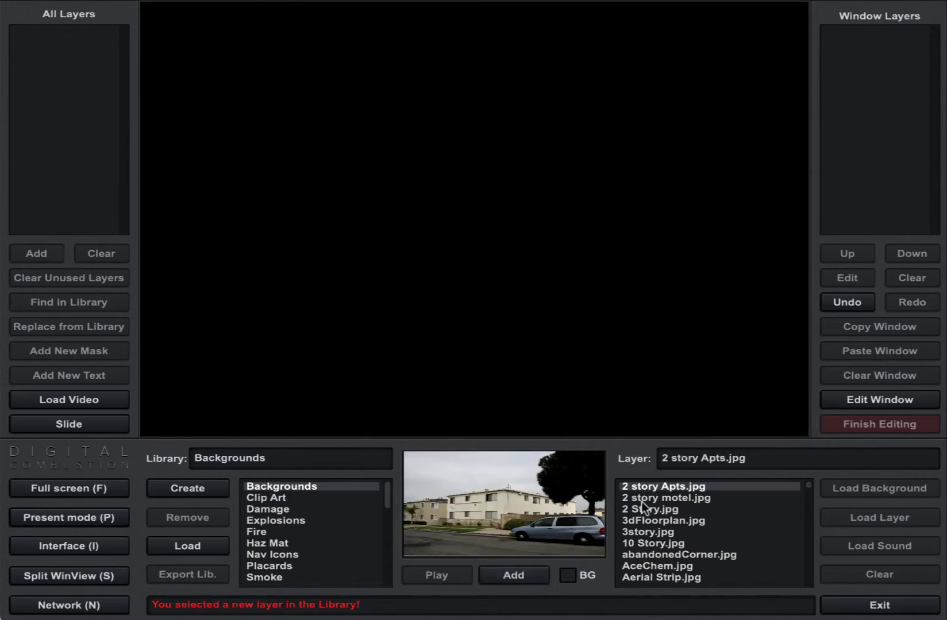
left_click(643, 498)
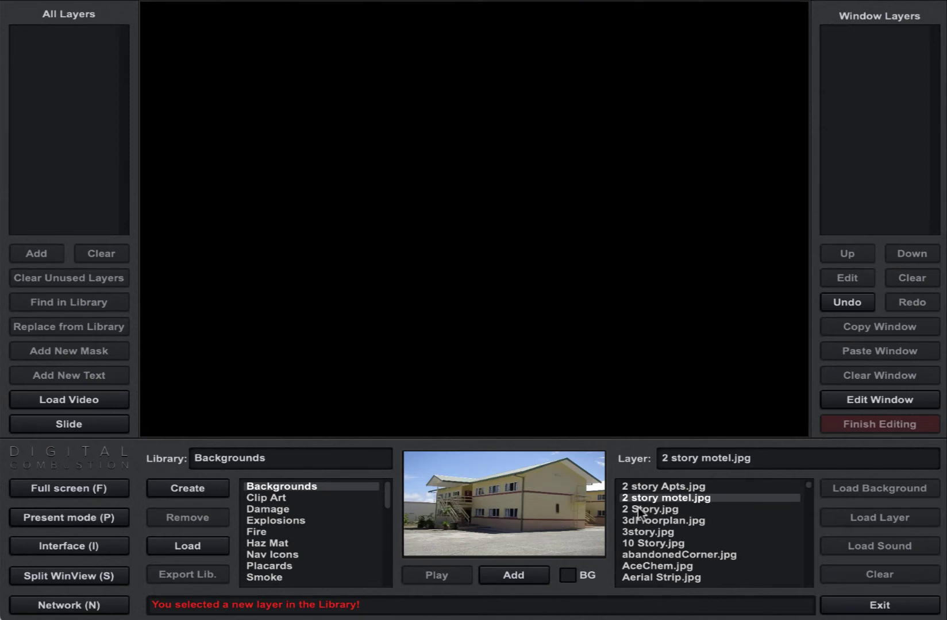
left_click(640, 510)
left_click(637, 532)
left_click(632, 555)
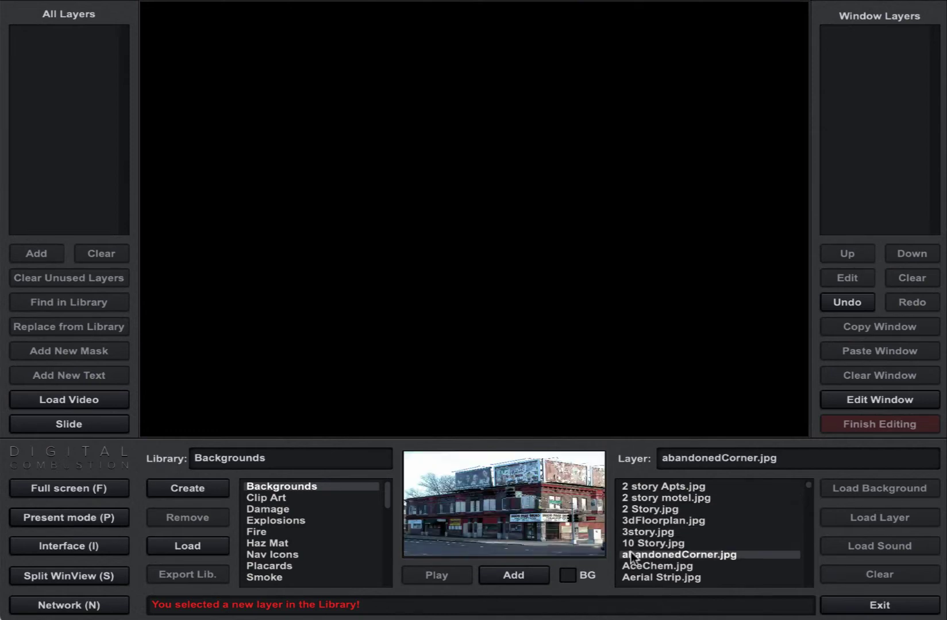
scroll(630, 551, "down", 5)
left_click(643, 532)
left_click(644, 520)
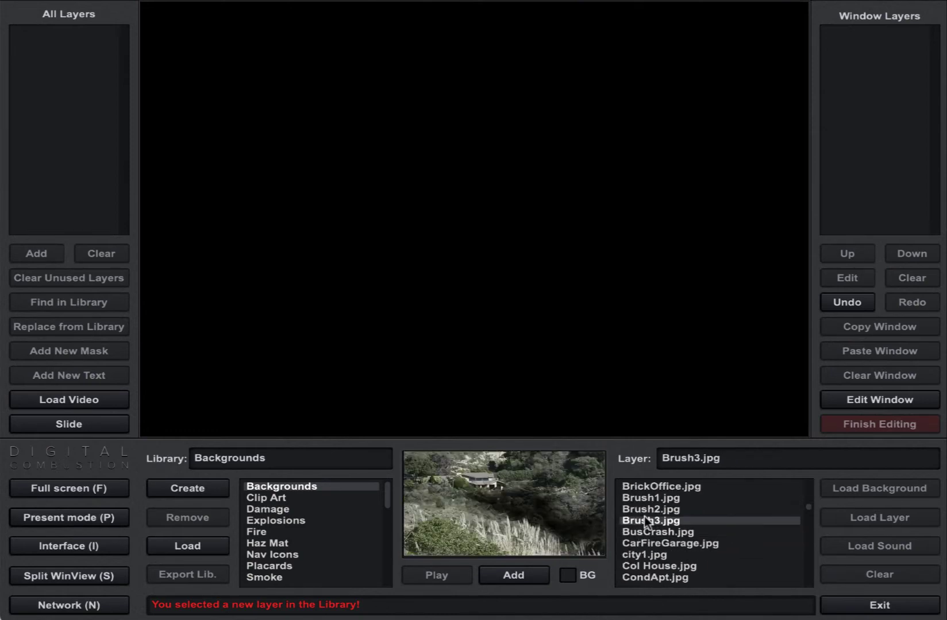
scroll(642, 513, "down", 10)
left_click(640, 513)
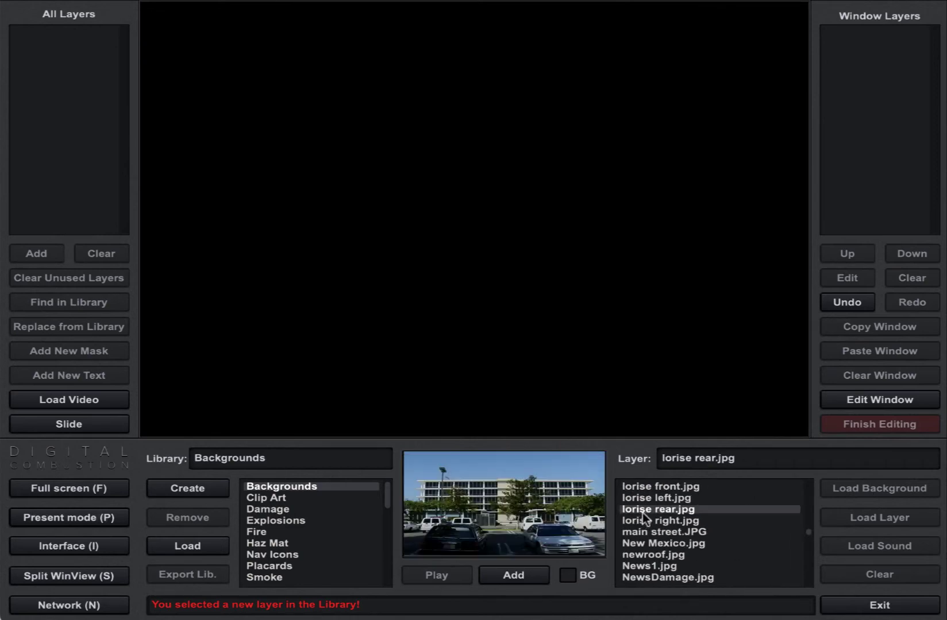
Step: Return to the top of the list and select 2 story motel.jpg
scroll(643, 515, "up", 15)
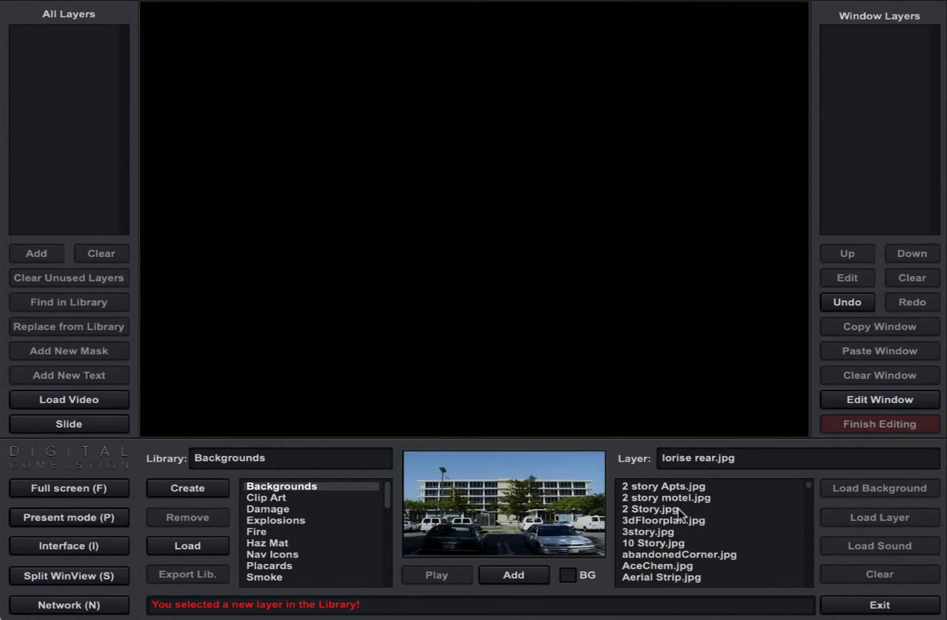
left_click(665, 487)
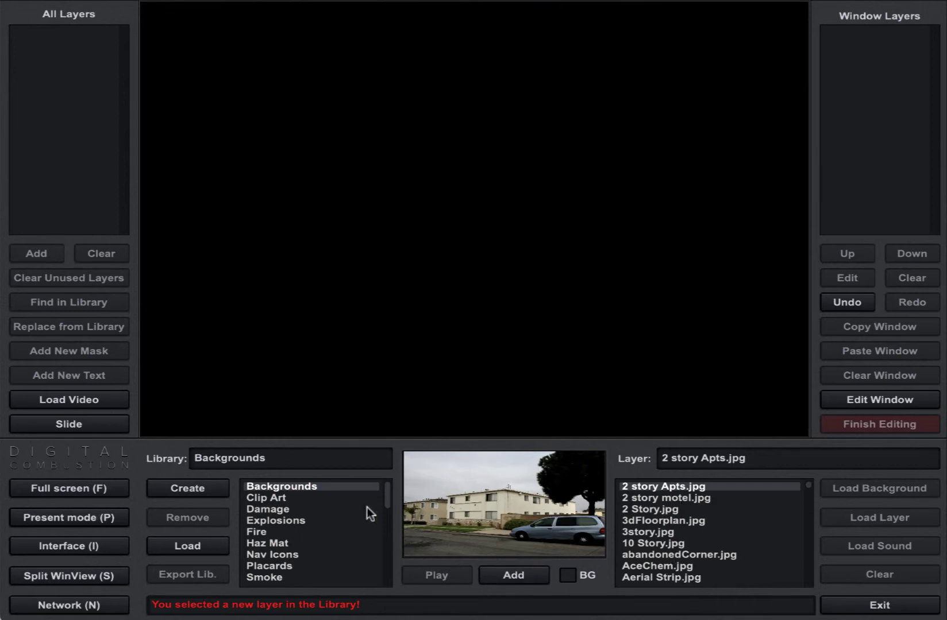
scroll(637, 529, "down", 4)
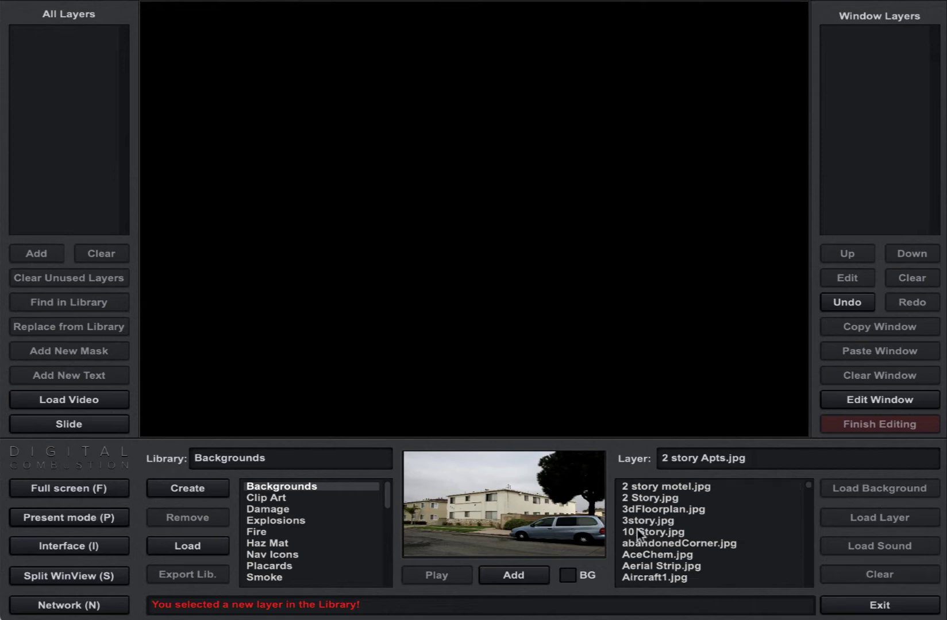
scroll(638, 529, "up", 4)
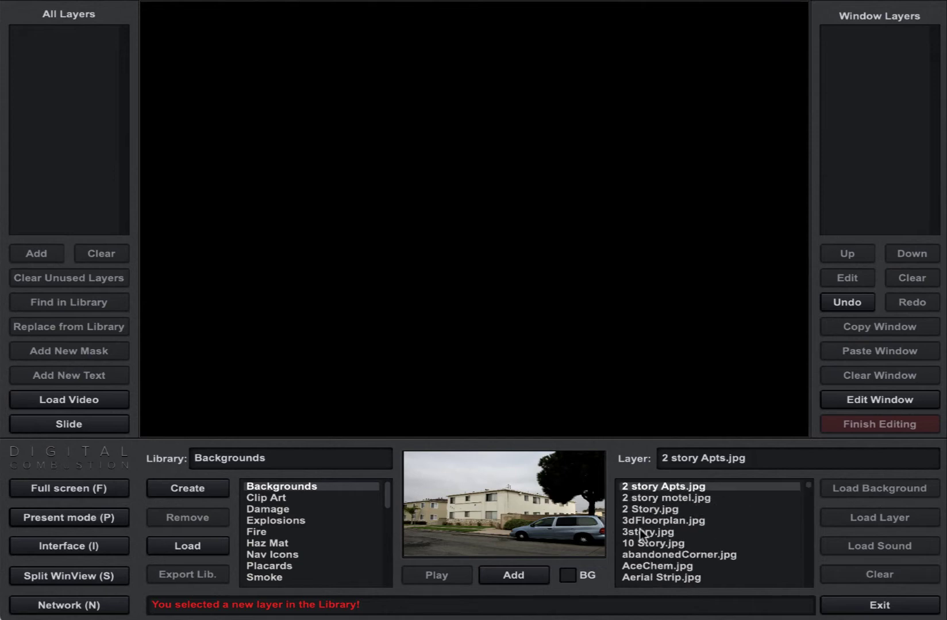
left_click(648, 498)
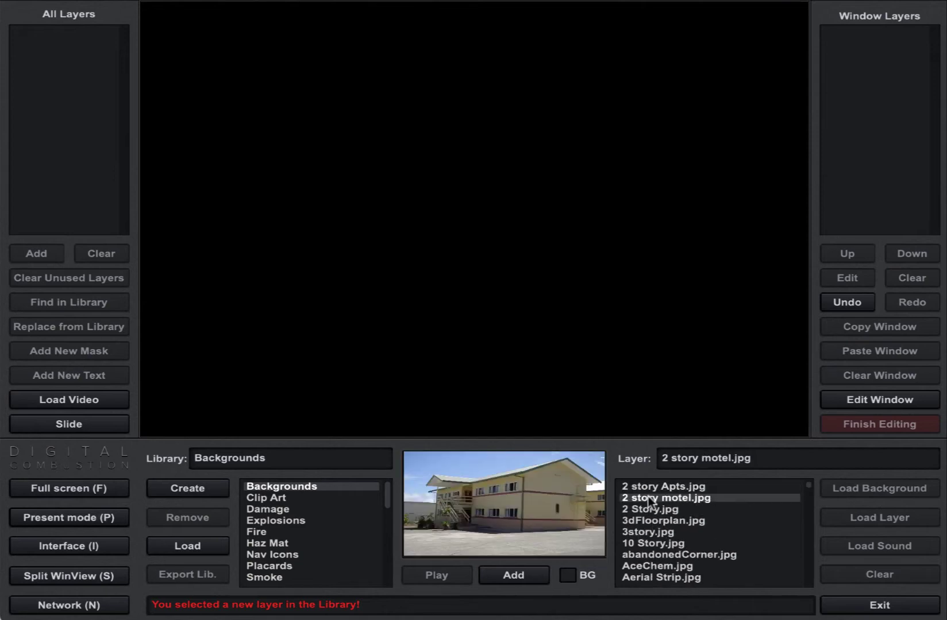
Step: Add 2 story motel.jpg to the slide and select its 2 story motel.000 window layer
left_click(509, 573)
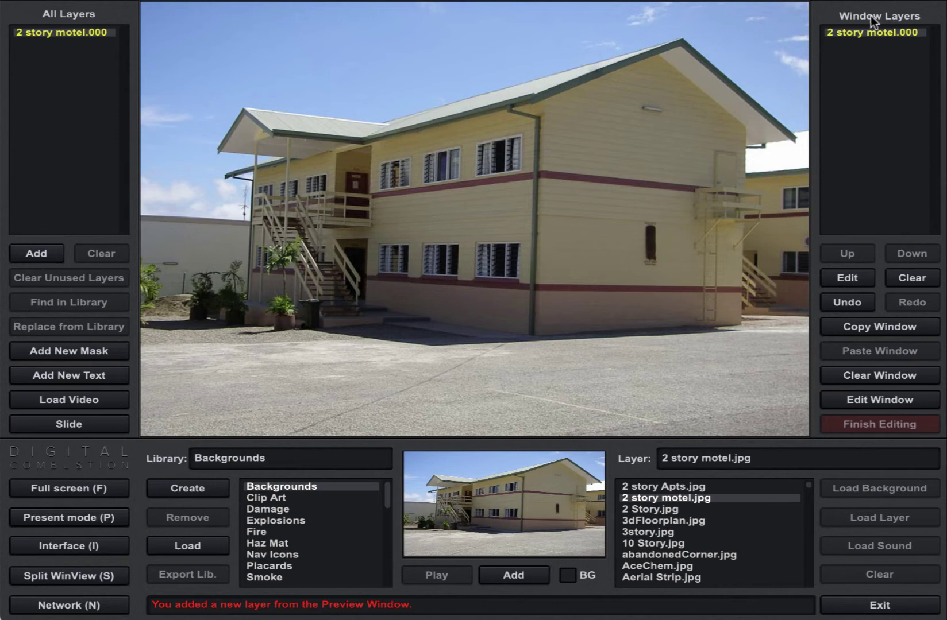
left_click(859, 34)
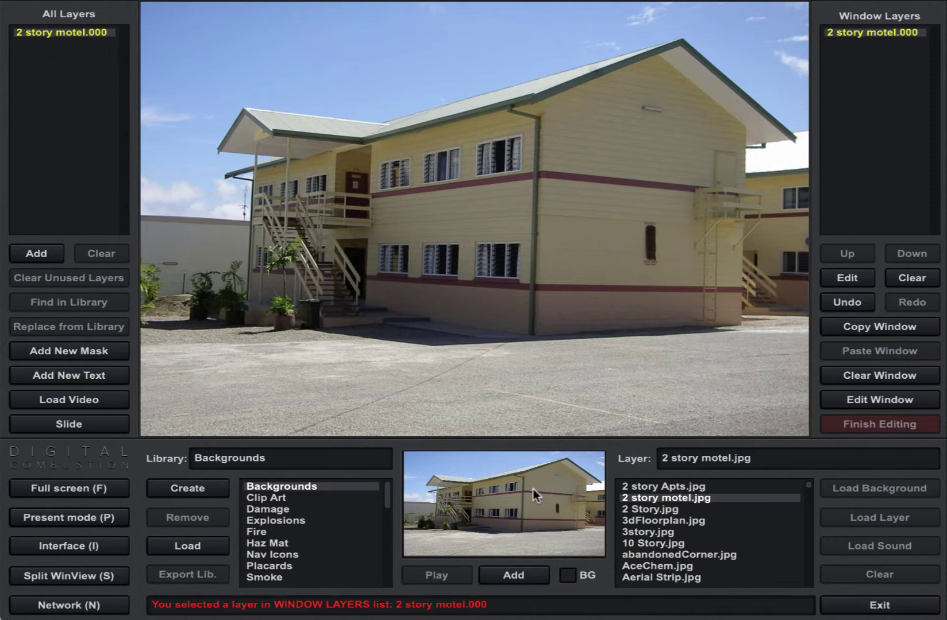
Step: Browse the Backgrounds photos down to Ana2.jpg and add it as the Ana2.000 layer
left_click(647, 511)
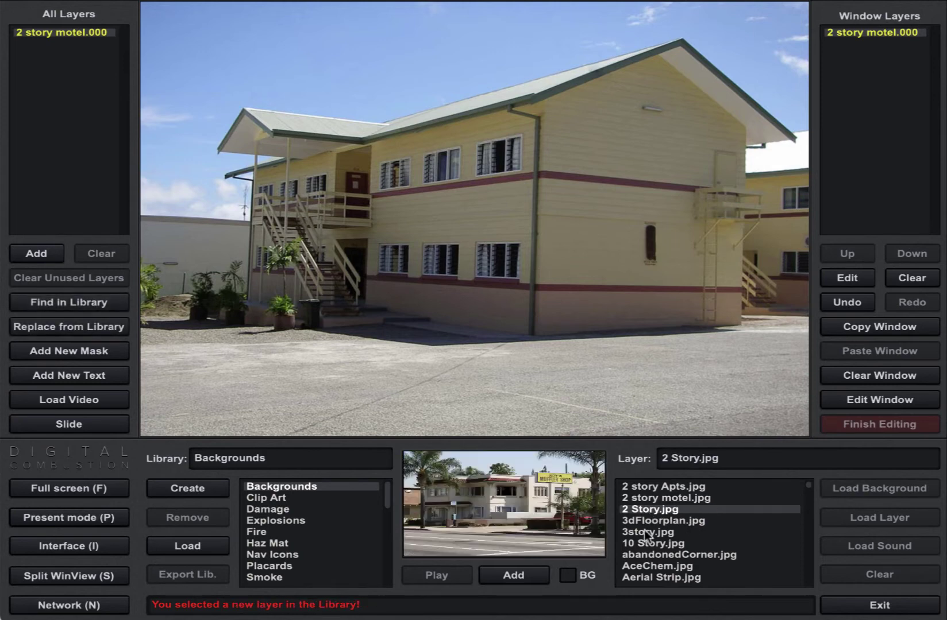
left_click(644, 532)
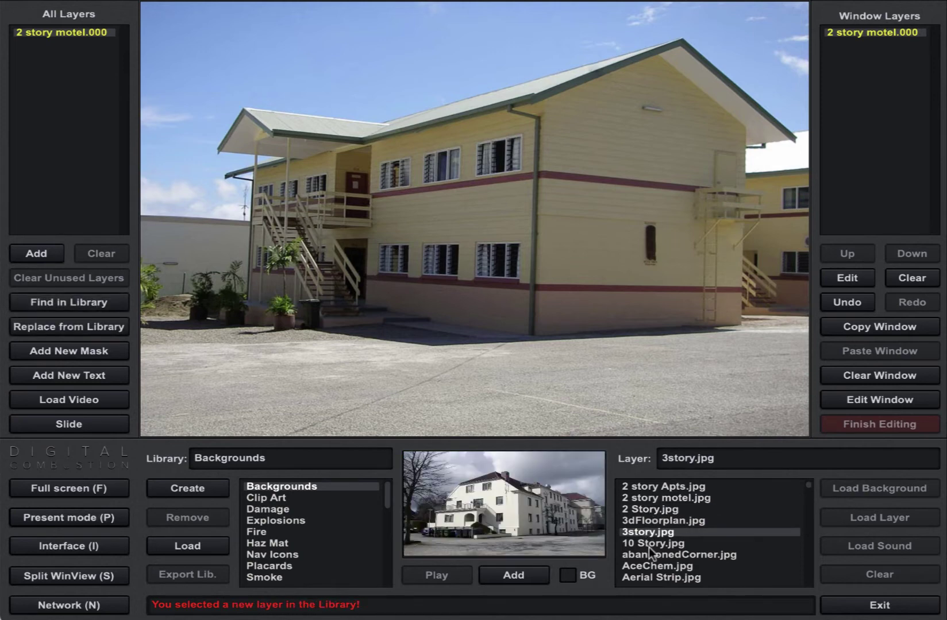
left_click(648, 552)
scroll(650, 555, "down", 3)
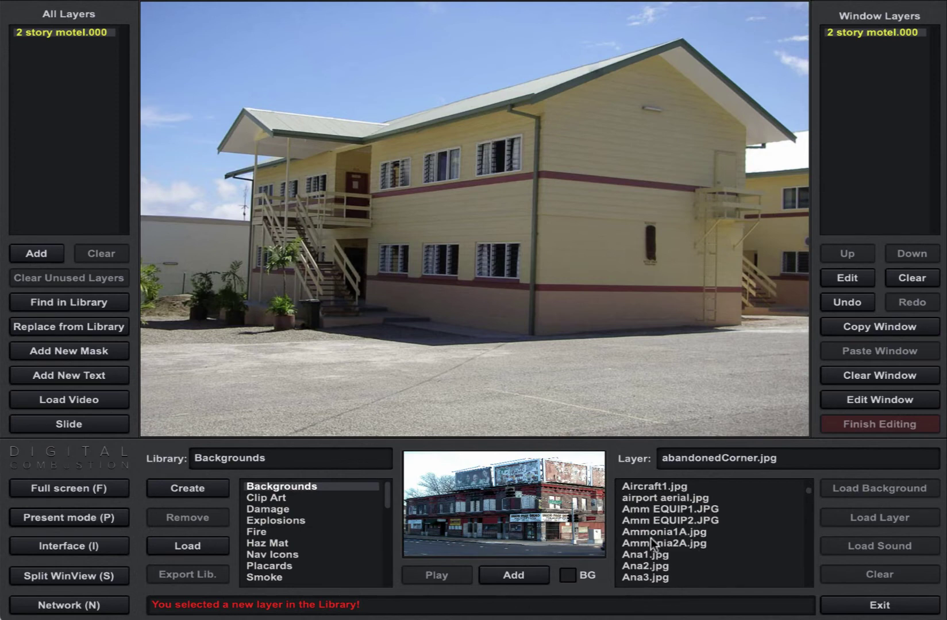
left_click(650, 540)
left_click(645, 520)
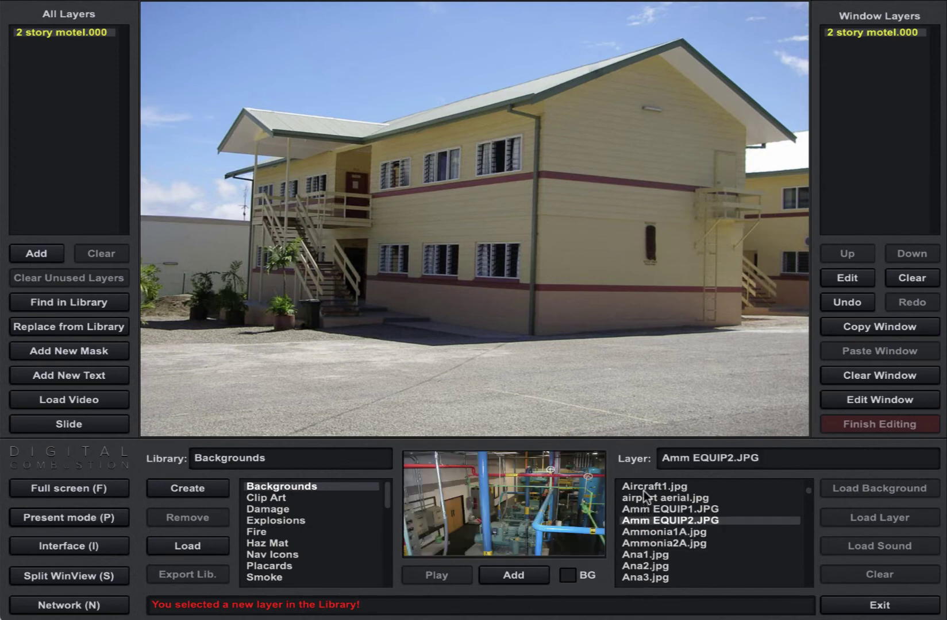
left_click(648, 555)
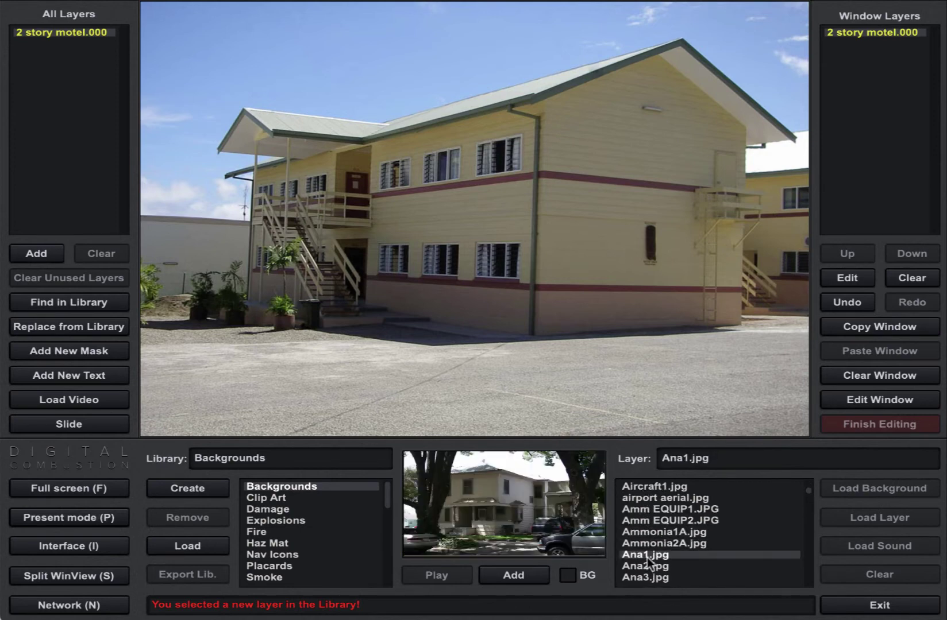
left_click(644, 565)
left_click(533, 575)
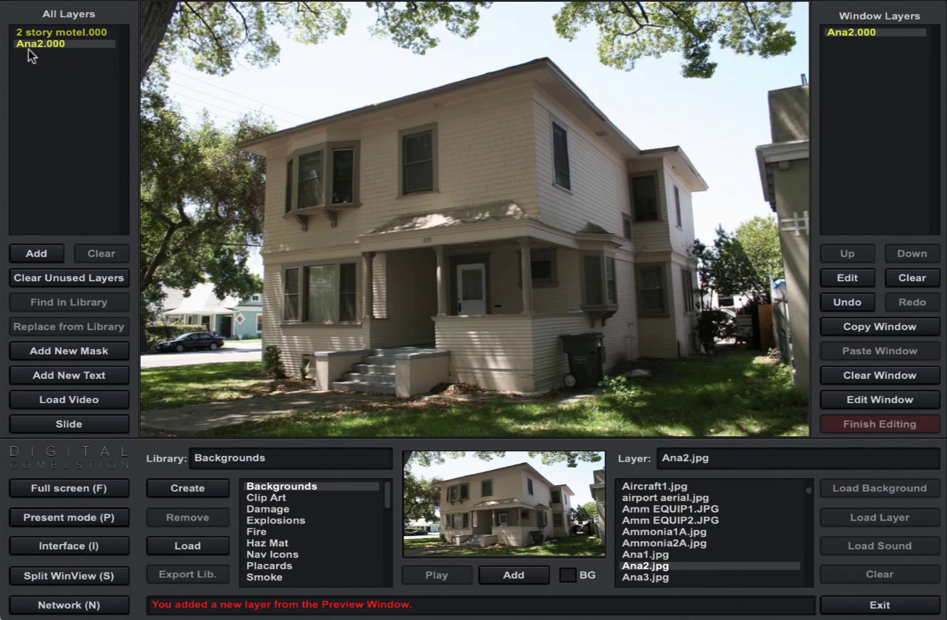
left_click(37, 33)
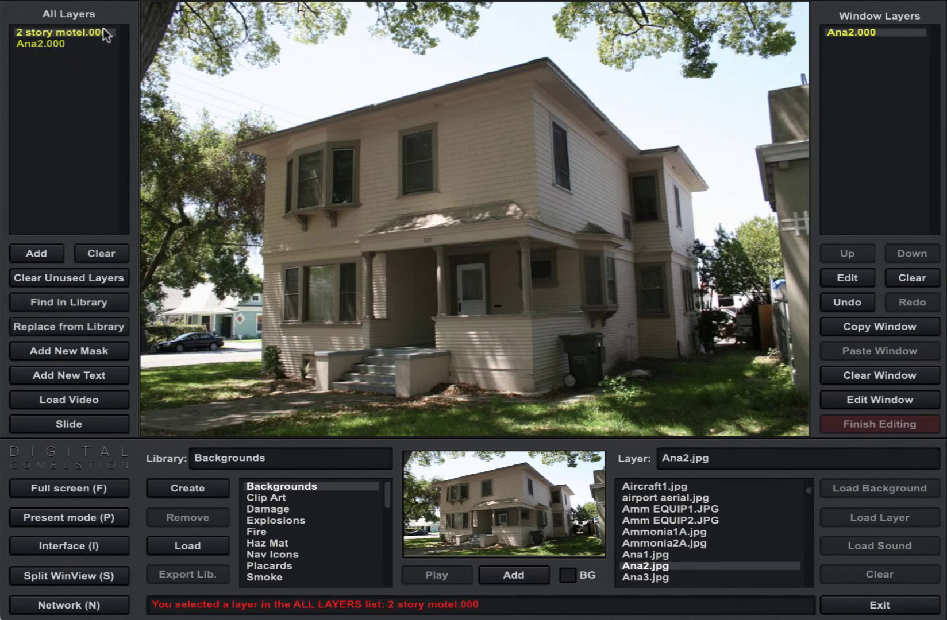
left_click(39, 44)
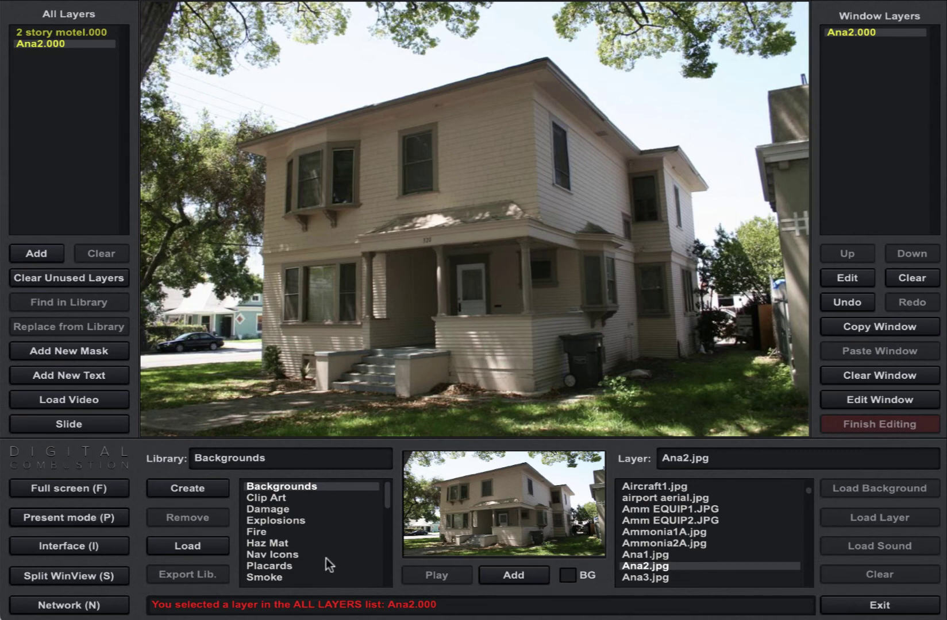
Step: Open the Smoke library and preview smoke clips, ending on SM-DarkTurb
left_click(274, 576)
left_click(675, 536)
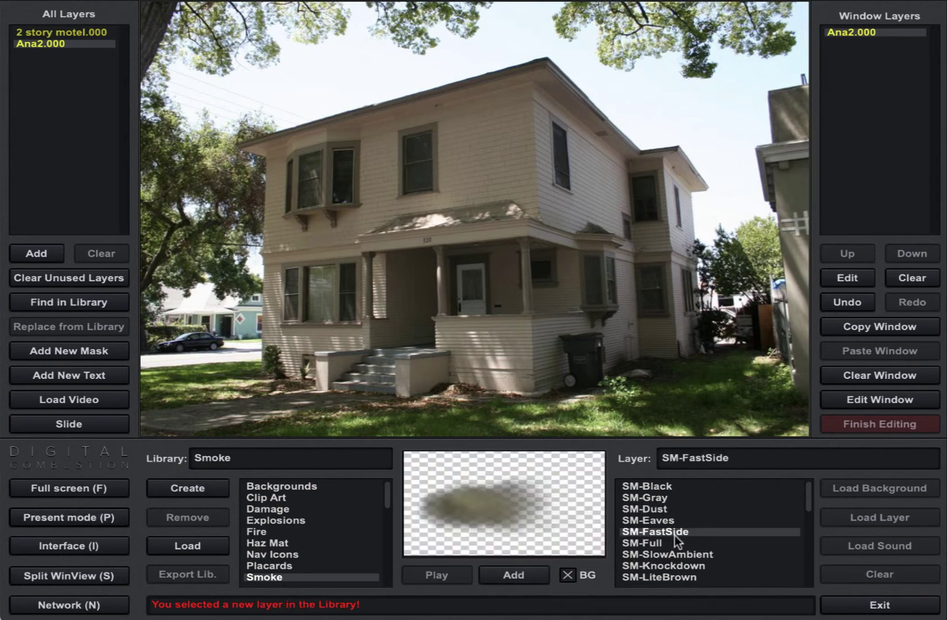
left_click(683, 573)
scroll(673, 558, "down", 7)
left_click(674, 543)
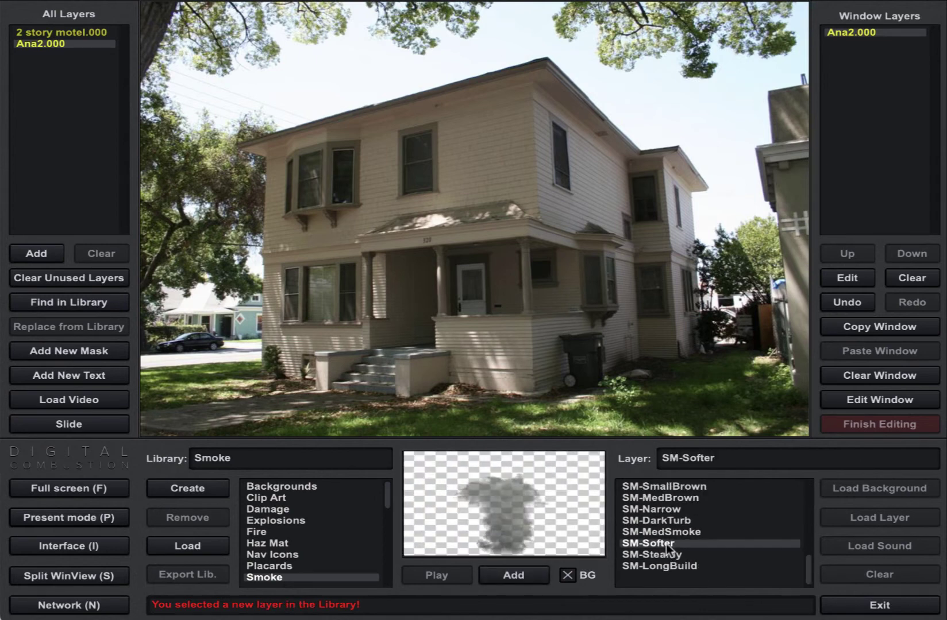
left_click(673, 532)
left_click(673, 510)
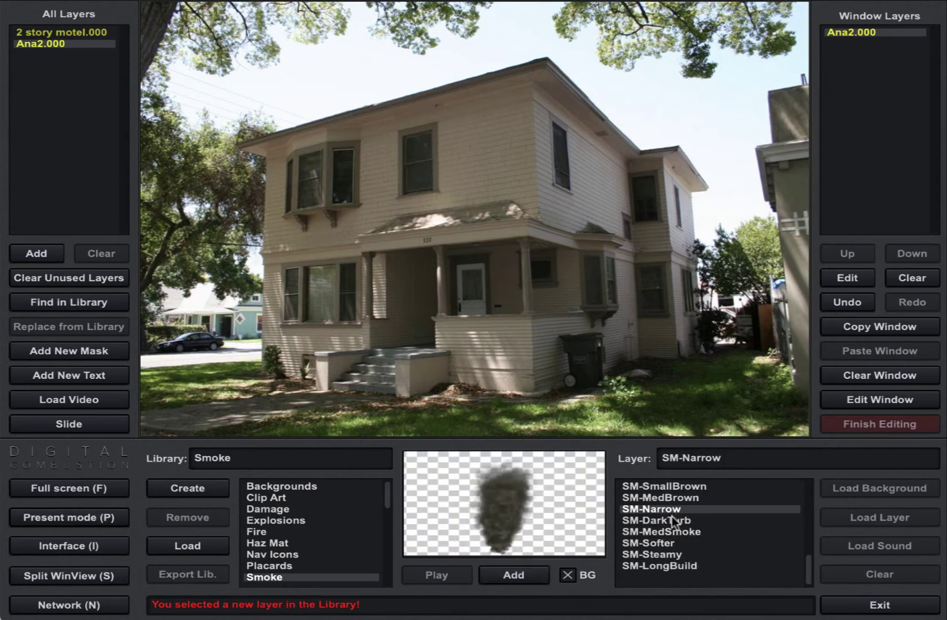
left_click(674, 521)
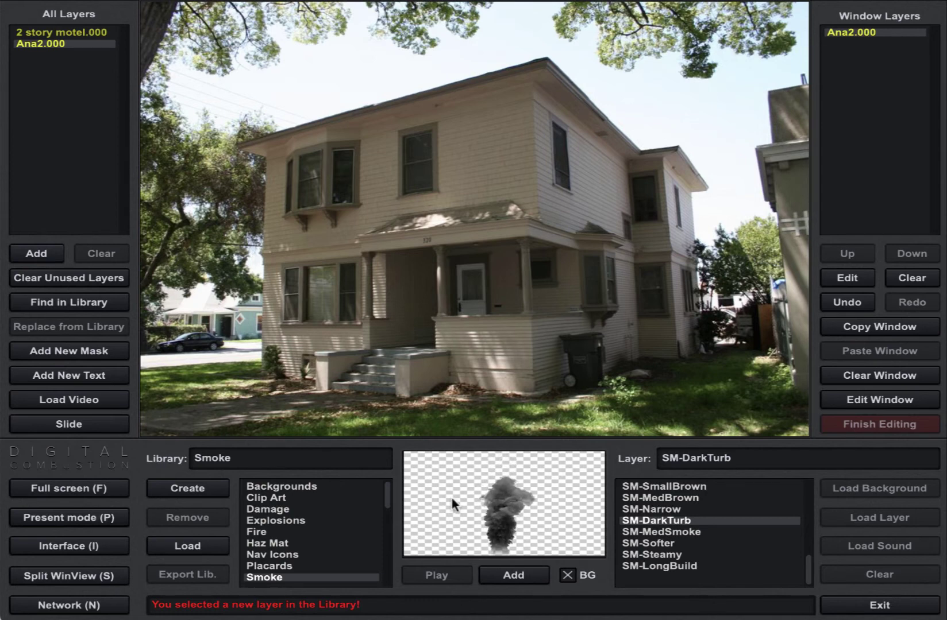
Step: Compare SM-DarkTurb on black and transparent preview backgrounds, then show the Fire library
left_click(568, 576)
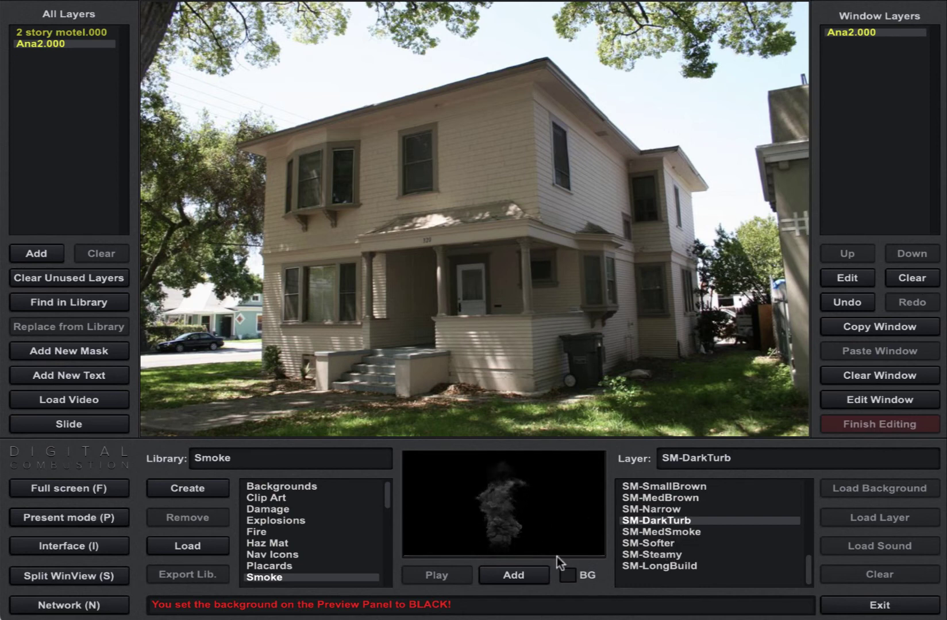
left_click(568, 576)
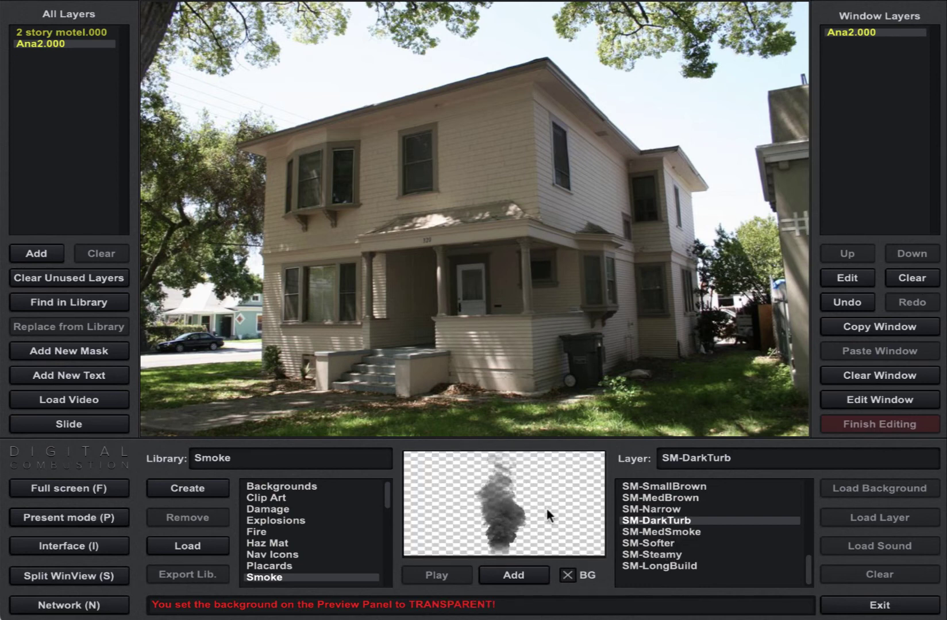
left_click(253, 532)
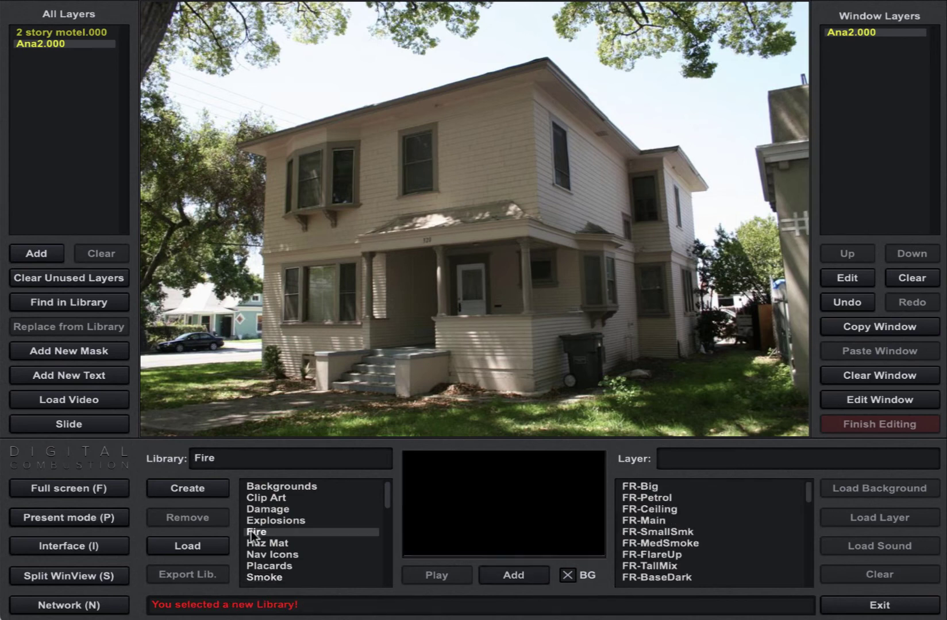
Step: Preview the FR-Main fire on black, then the FR-MedSmoke and FR-FlareUp clips
left_click(649, 516)
left_click(565, 573)
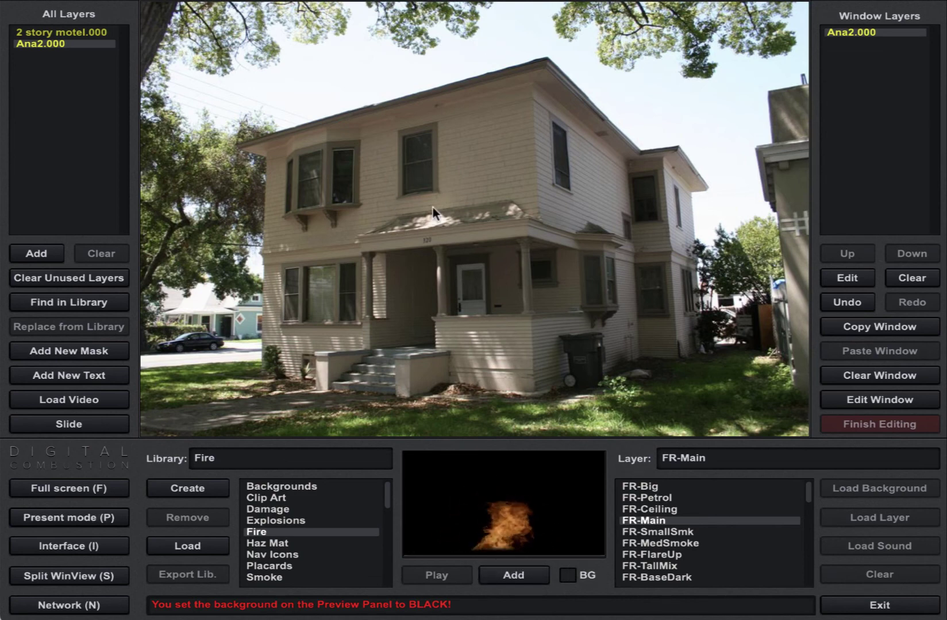
left_click(627, 544)
left_click(631, 555)
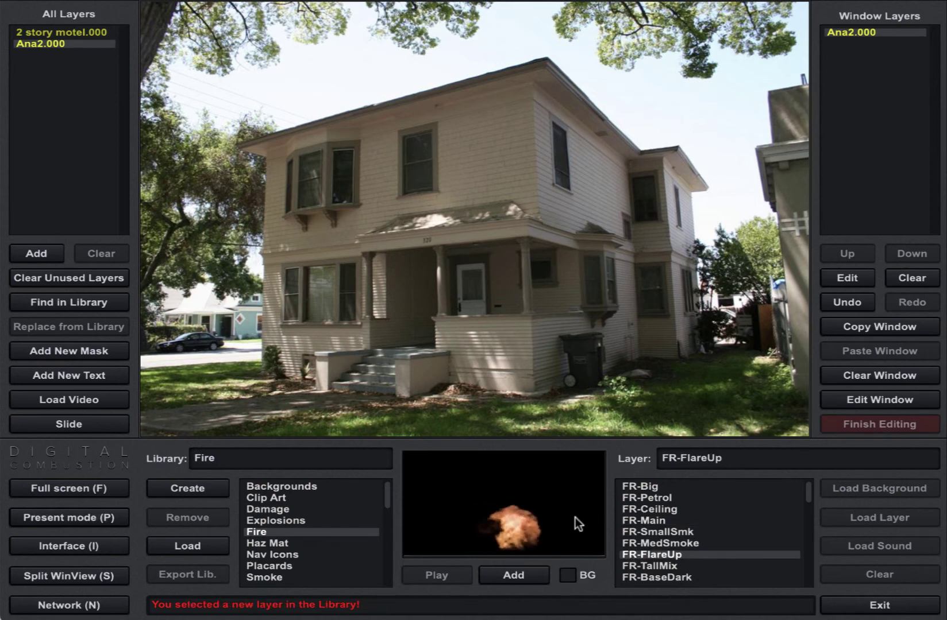
Step: Back in Smoke, try SM-Eaves and SM-SlowAmbient, then select SM-DarkTurb on a transparent background
left_click(289, 576)
left_click(567, 575)
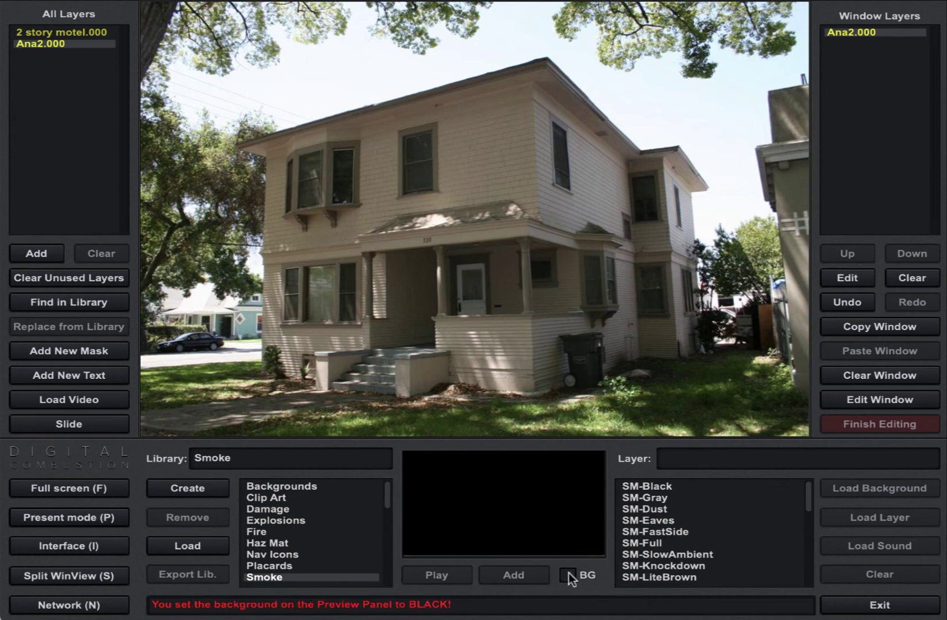
left_click(673, 521)
left_click(668, 554)
scroll(669, 553, "down", 5)
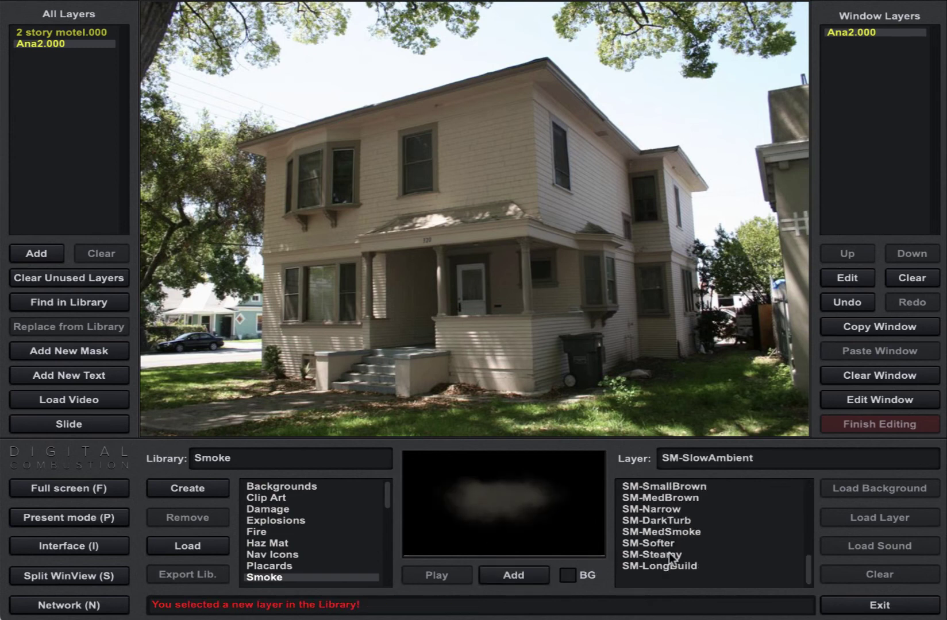
left_click(670, 520)
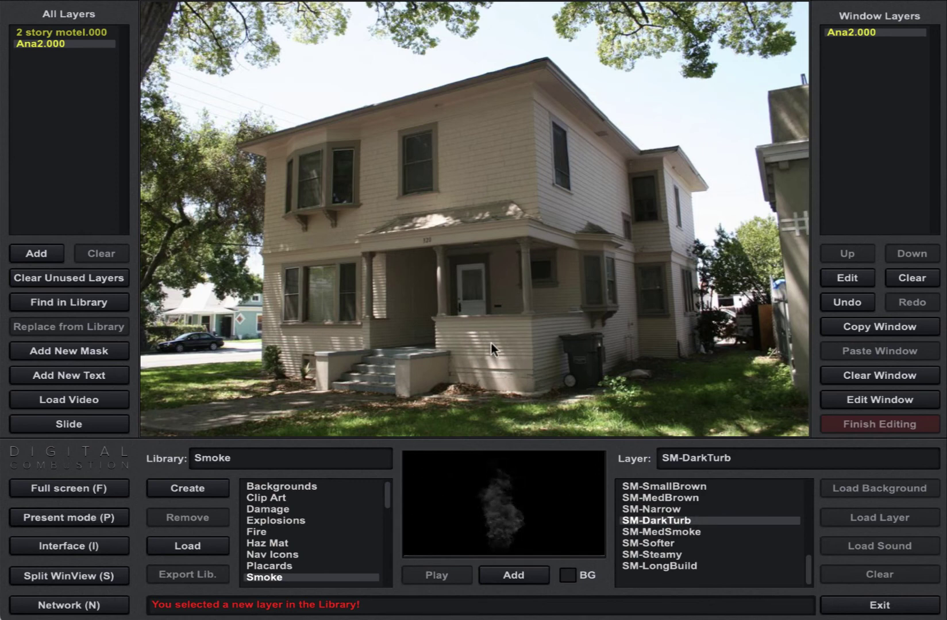
left_click(567, 575)
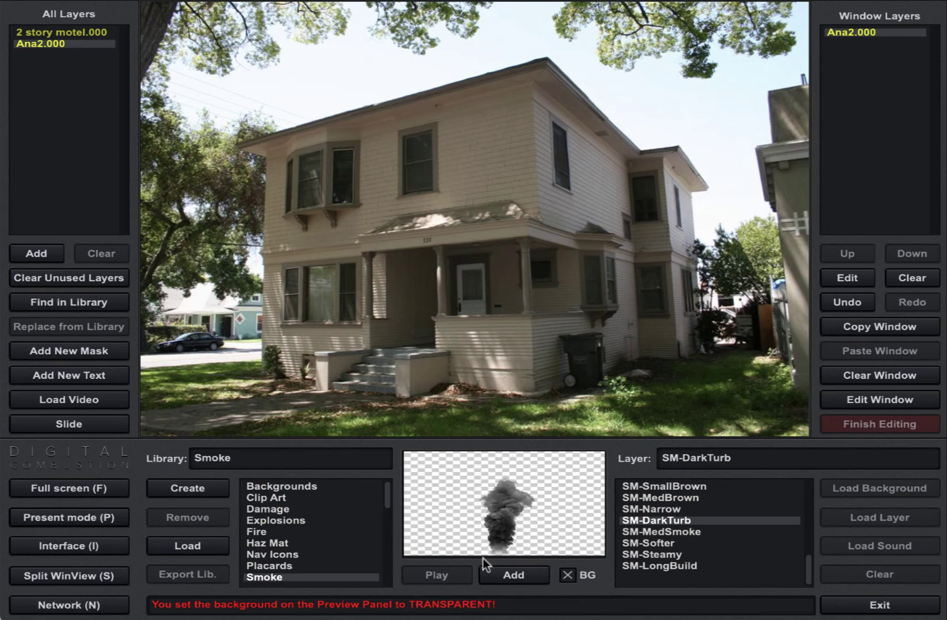
Step: Add SM-DarkTurb, enlarge it and position it rising from the upper window above the roofline
left_click(505, 576)
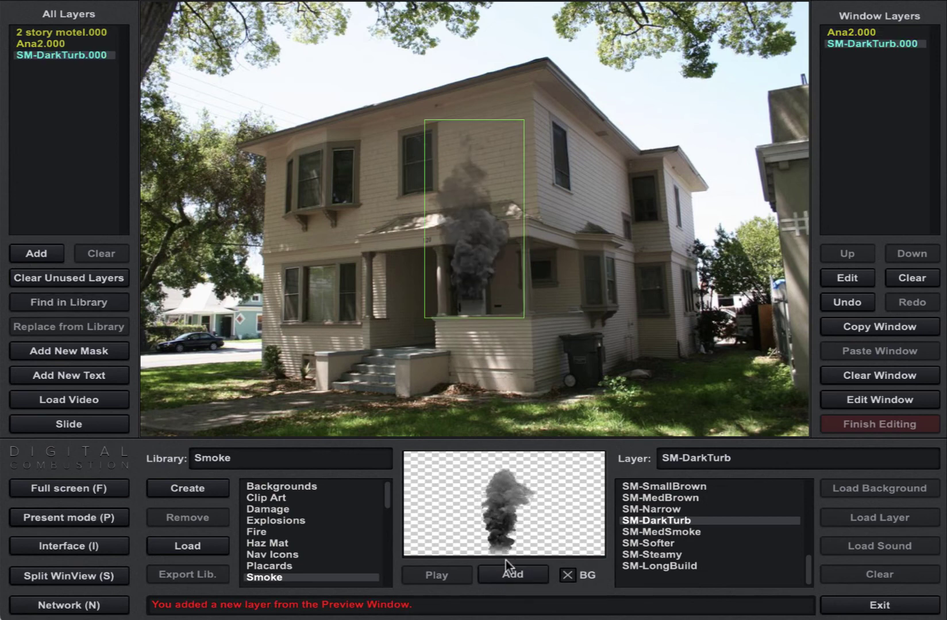
left_click_drag(500, 286, 451, 152)
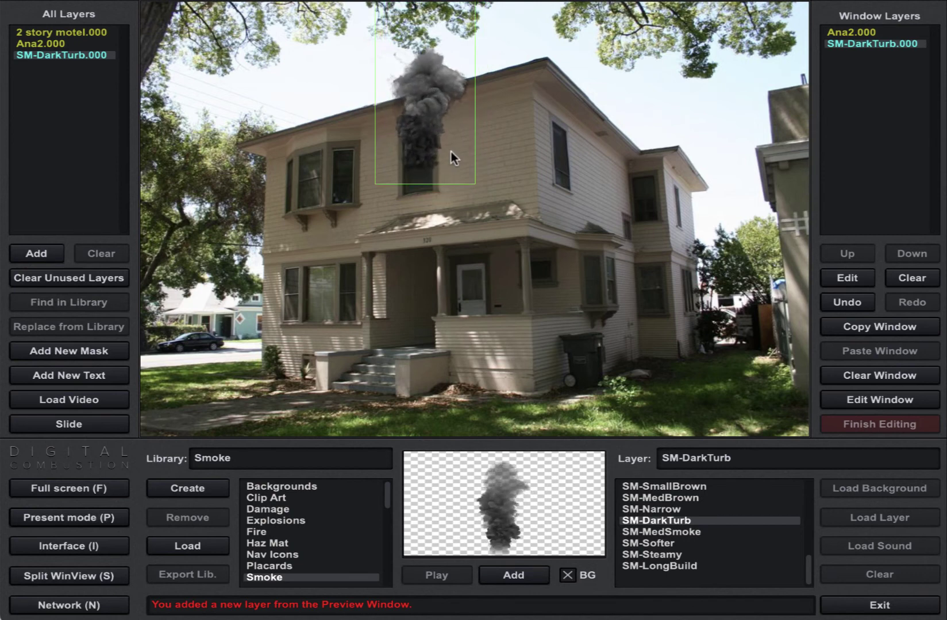
scroll(447, 154, "up", 5)
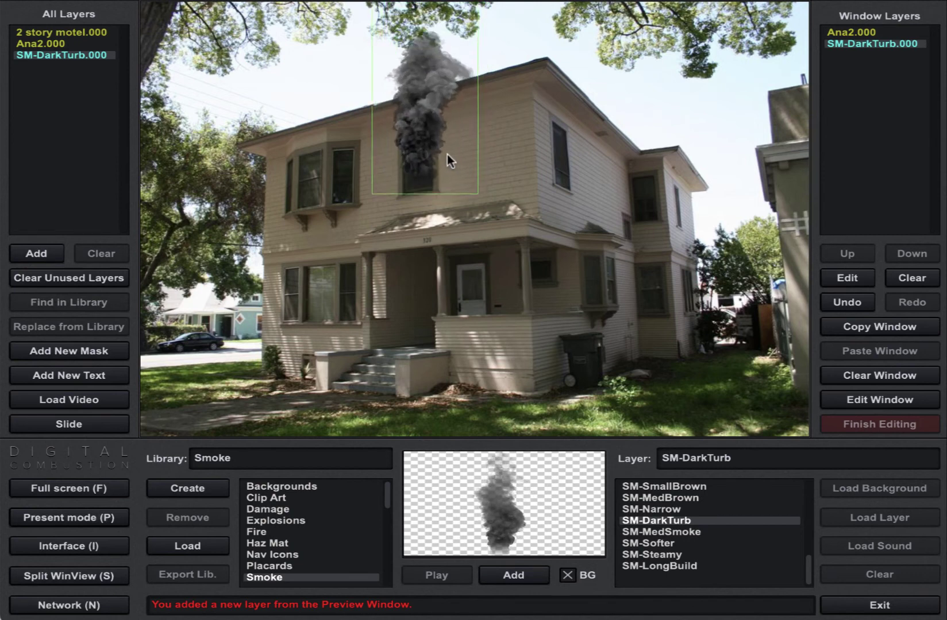
left_click_drag(428, 186, 429, 131)
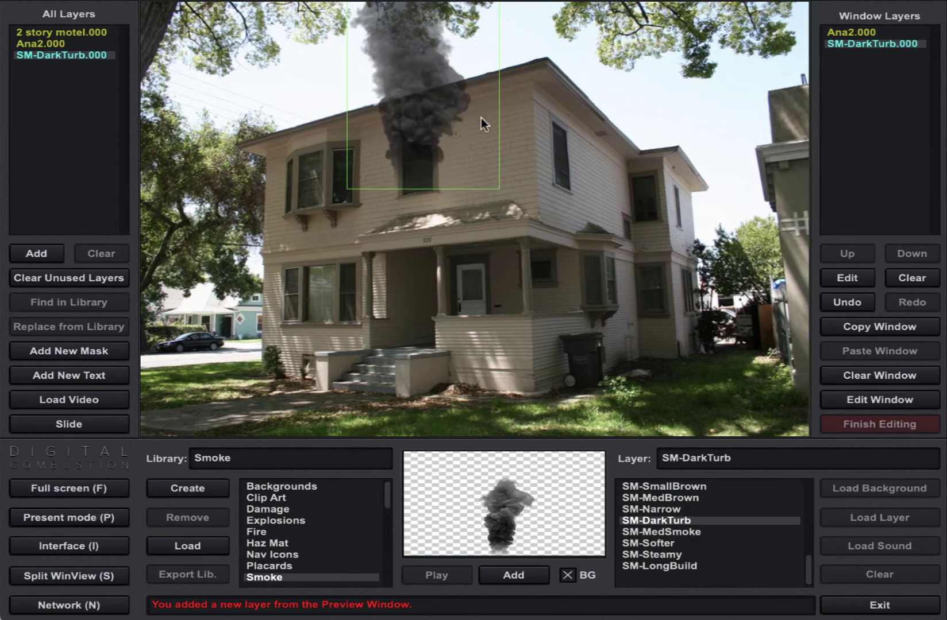
left_click(529, 230)
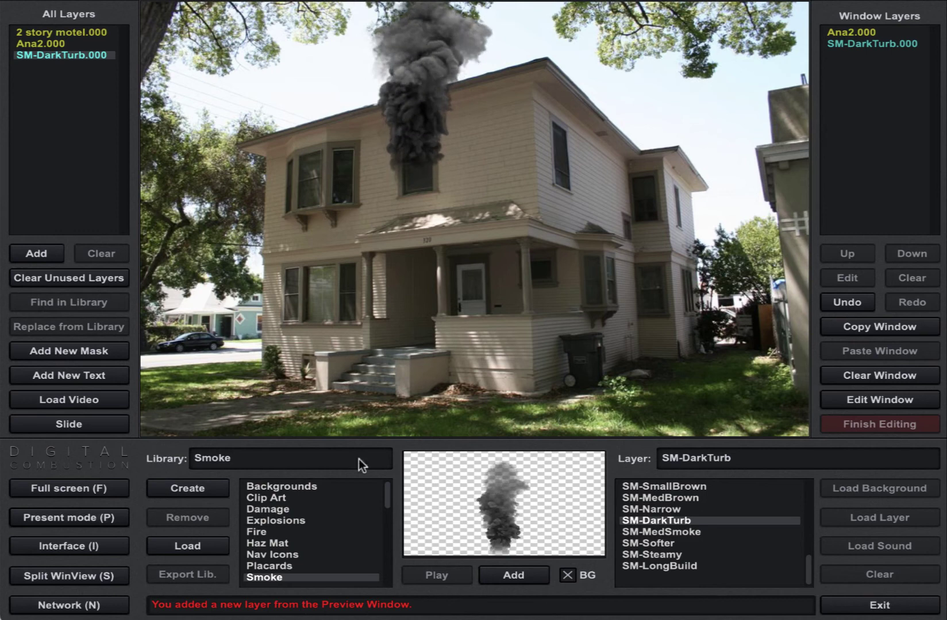
left_click(282, 545)
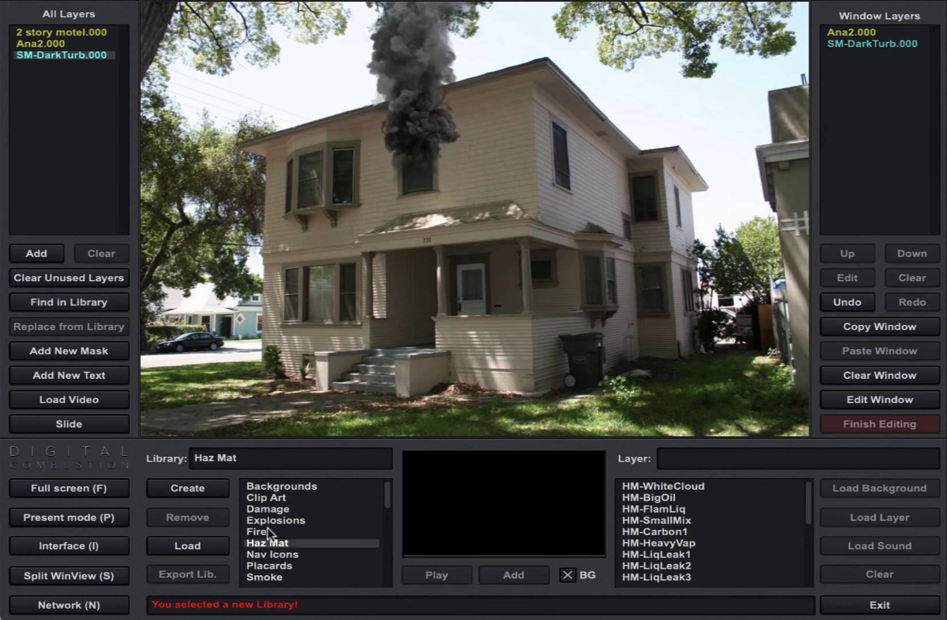
Step: Add the FR-Main fire, moved into the upper-floor window and shrunk beneath the smoke
left_click(263, 533)
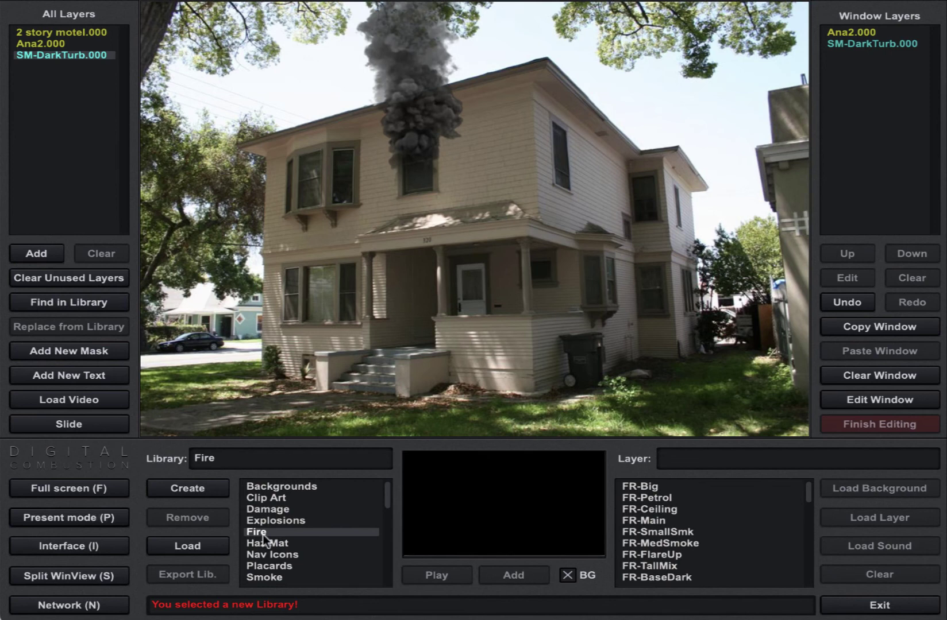
left_click(646, 521)
left_click(503, 573)
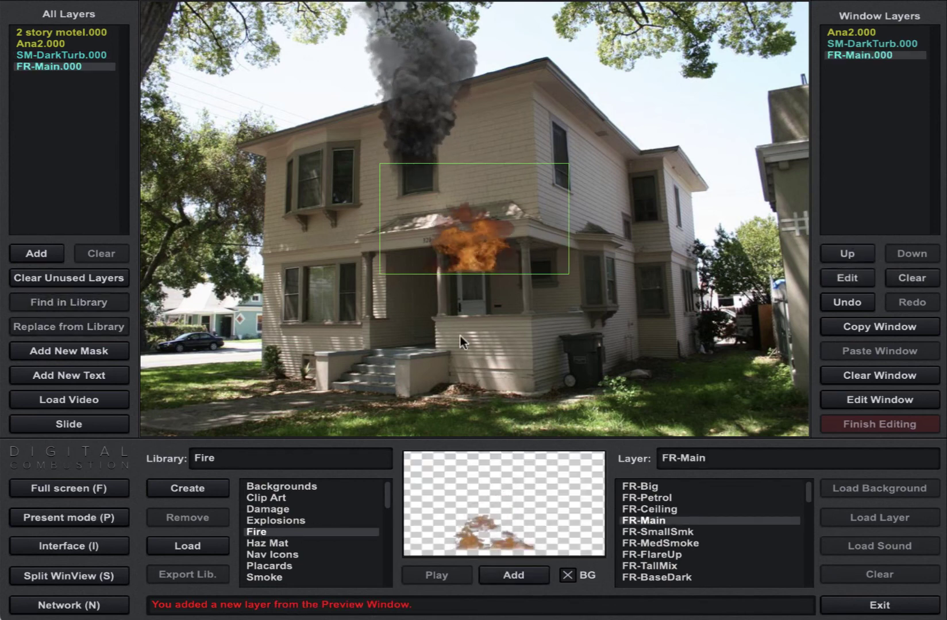
left_click_drag(474, 249, 425, 193)
scroll(419, 161, "down", 4)
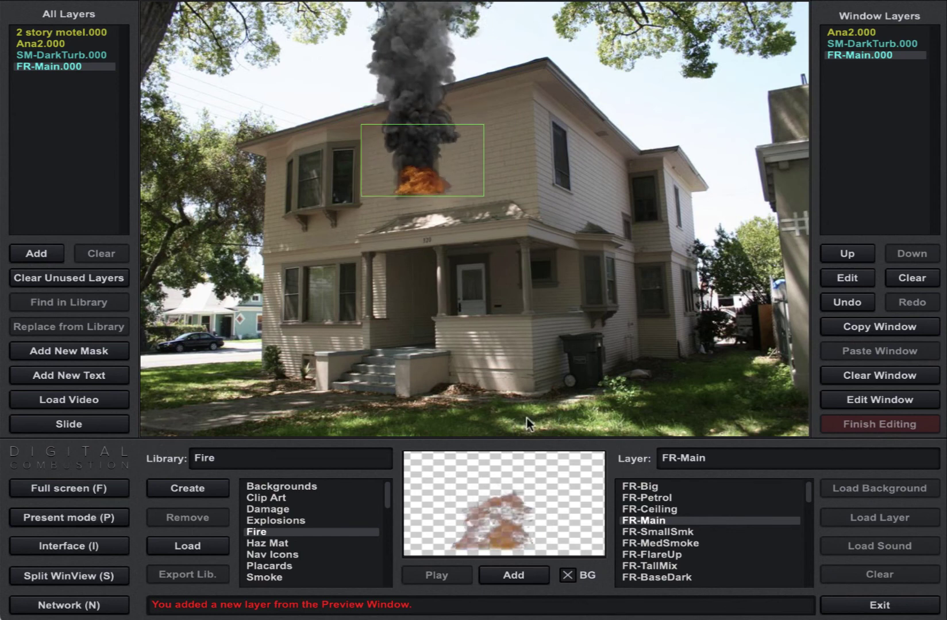
left_click(290, 543)
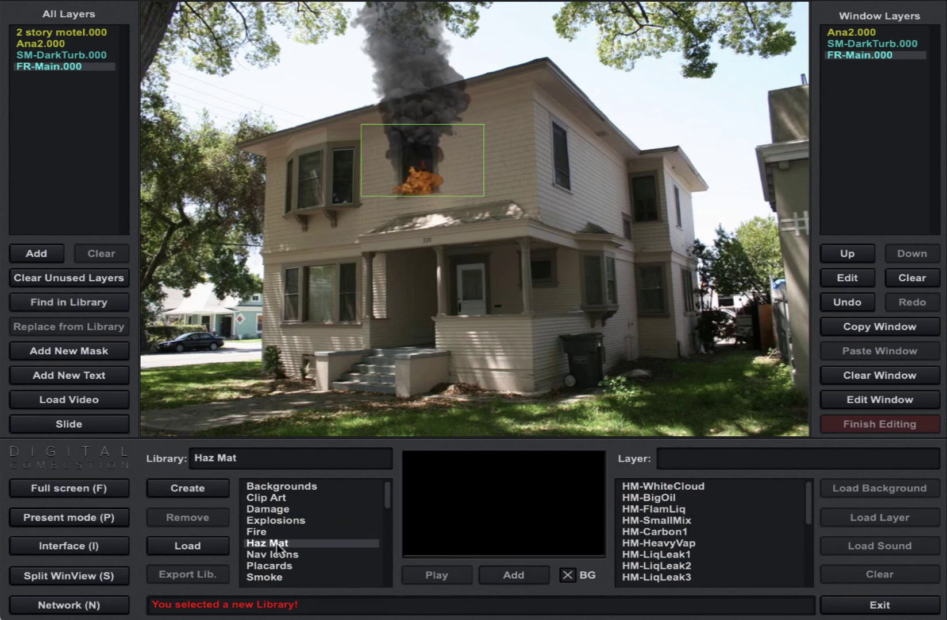
Step: After previewing Haz Mat clips, add the NV-Right arrow and place it at the lower right
left_click(697, 498)
left_click(676, 543)
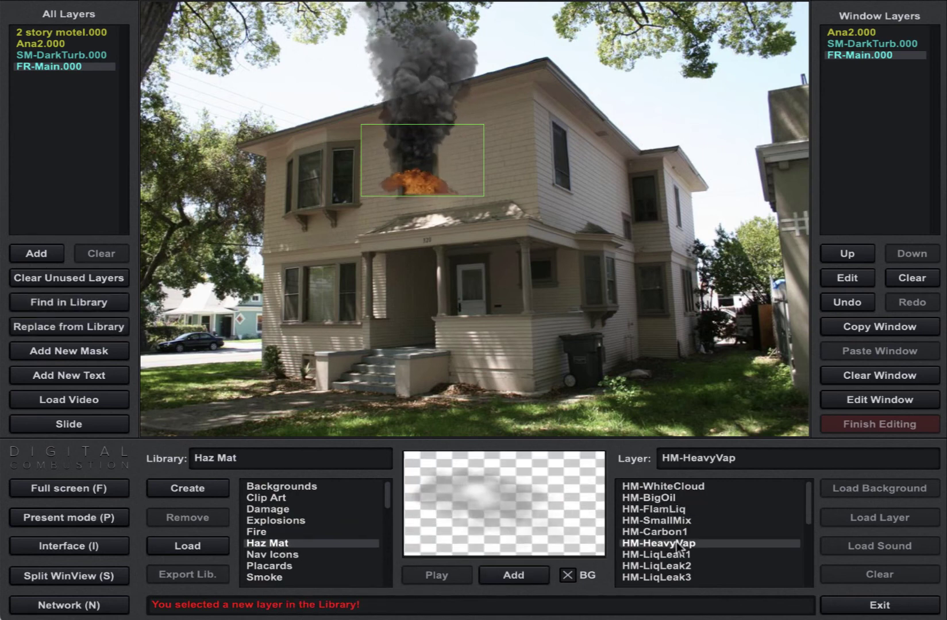
left_click(673, 566)
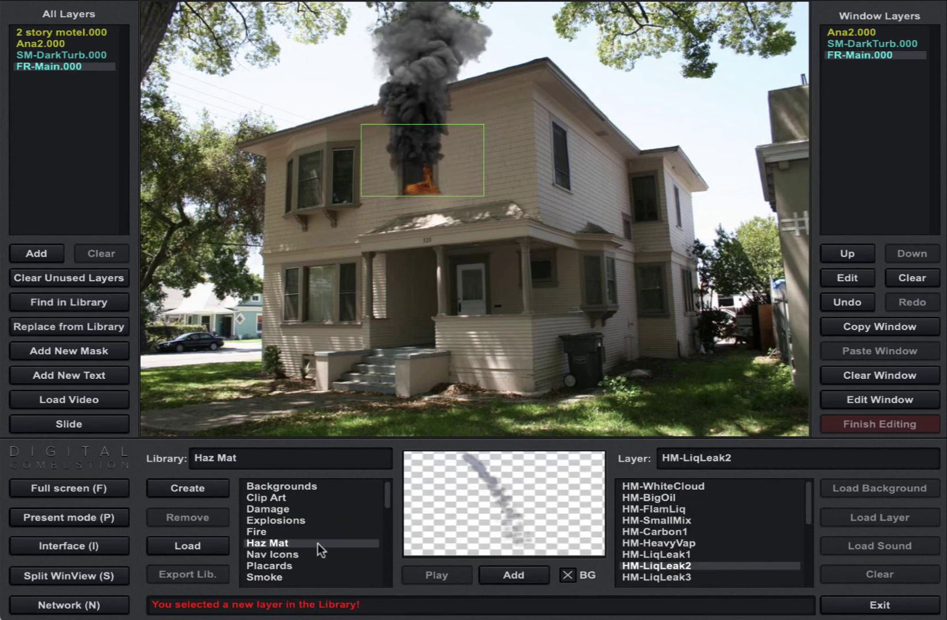
left_click(304, 555)
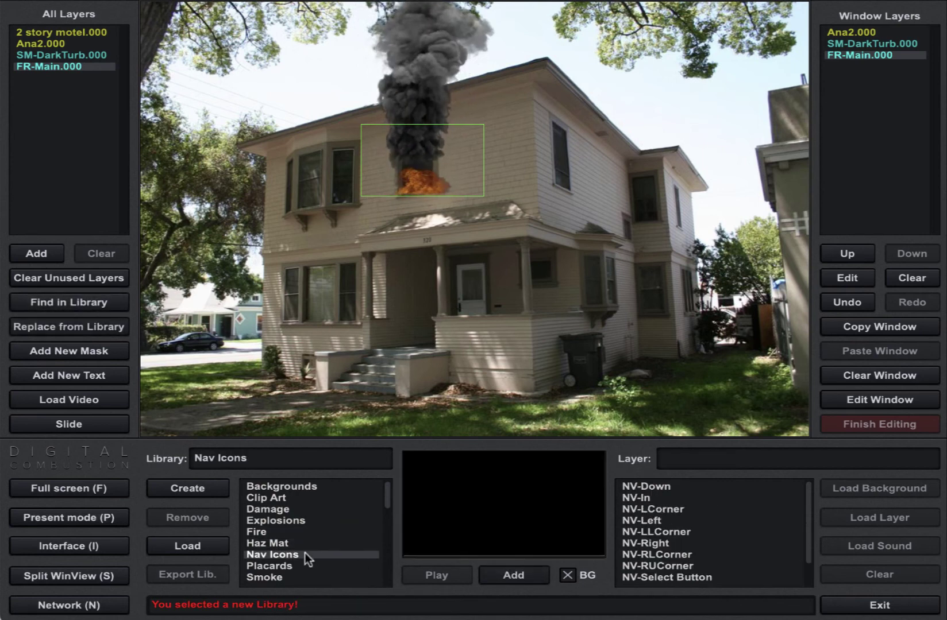
left_click(643, 500)
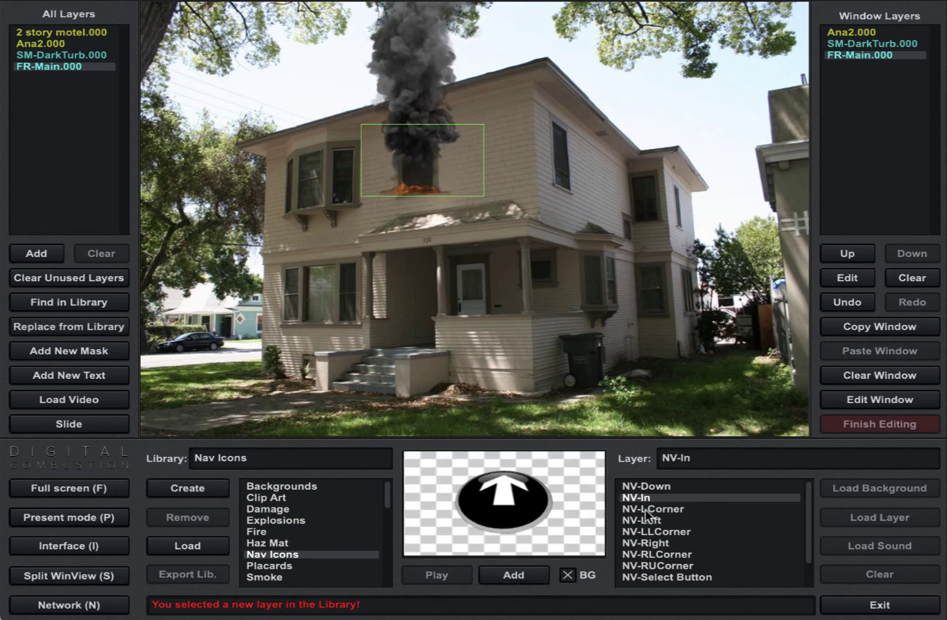
left_click(642, 543)
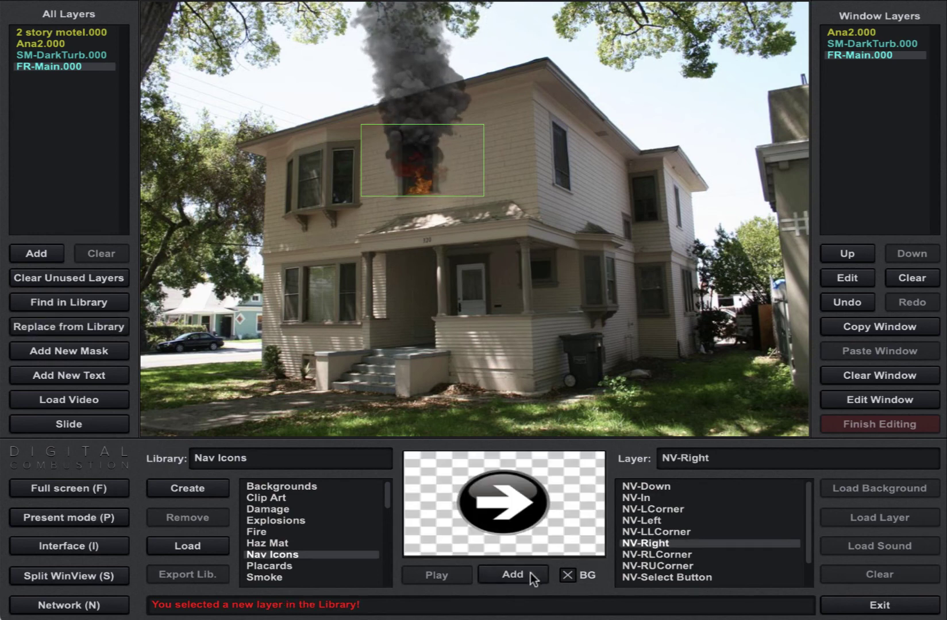
left_click(529, 574)
left_click_drag(487, 232, 762, 403)
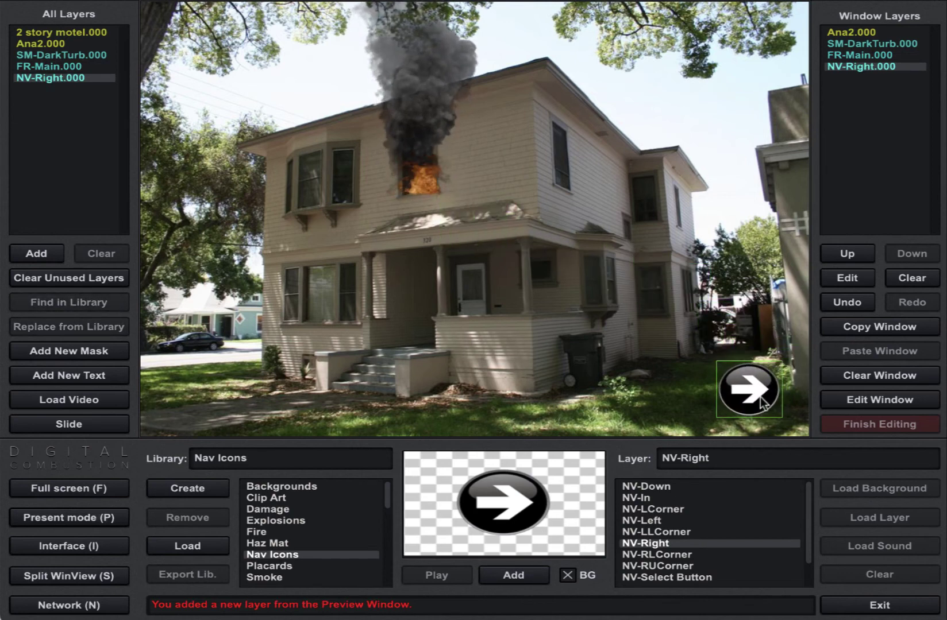
Step: Open the Damage library and preview DG-Blast2, DG-Roof1 and DG-LiteChar
left_click(283, 510)
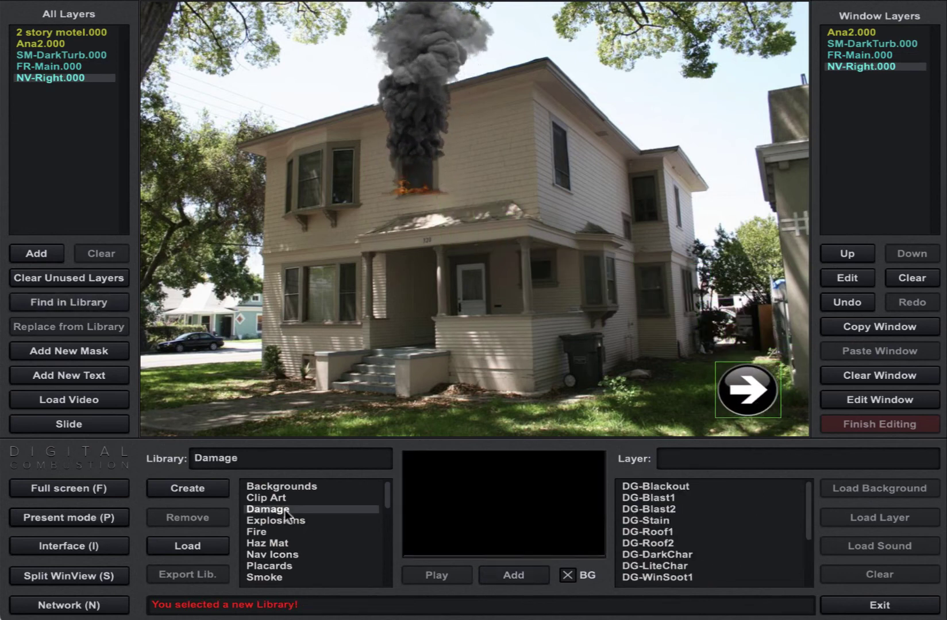
left_click(649, 510)
left_click(644, 534)
left_click(639, 565)
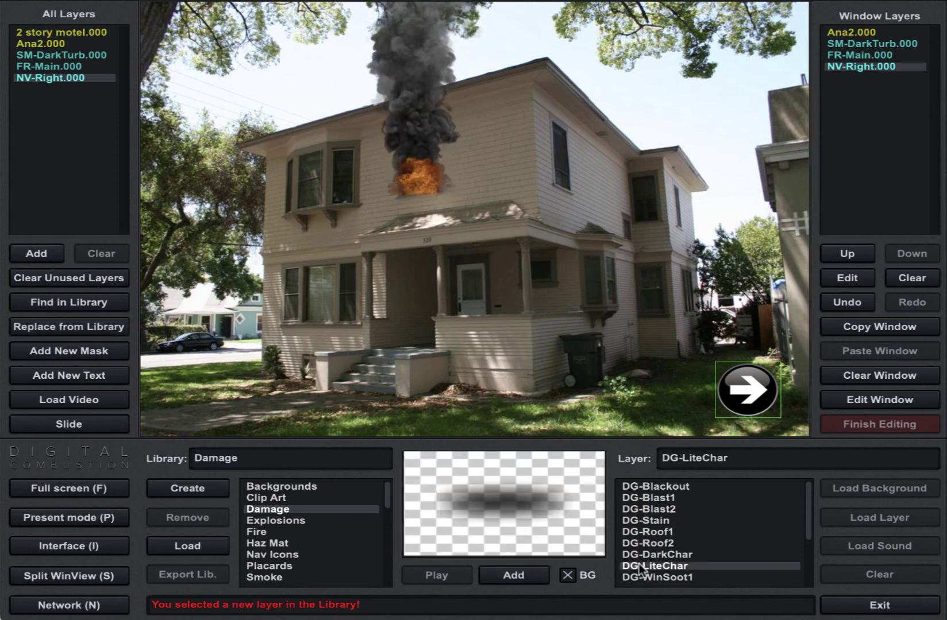
scroll(643, 570, "down", 2)
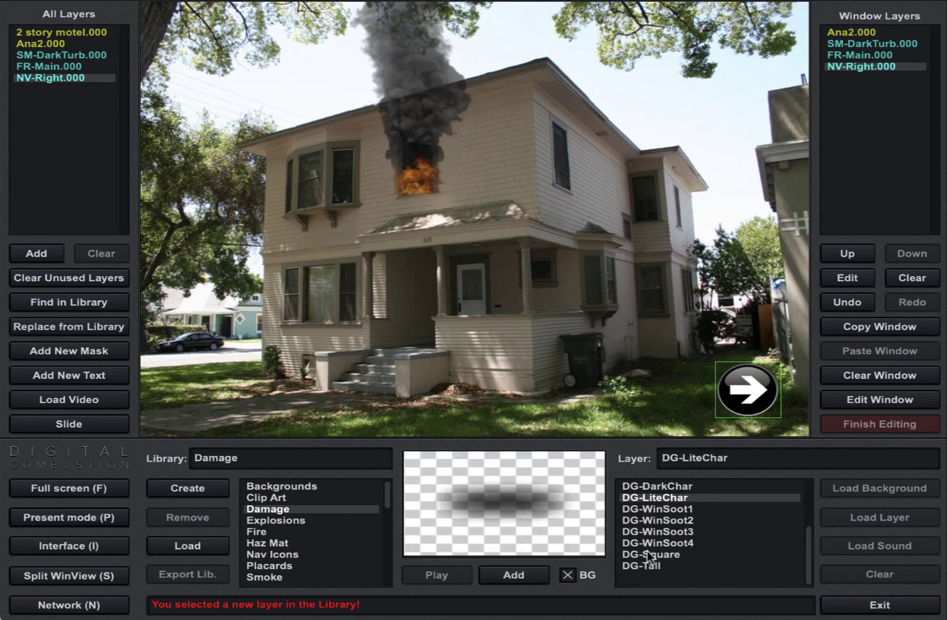